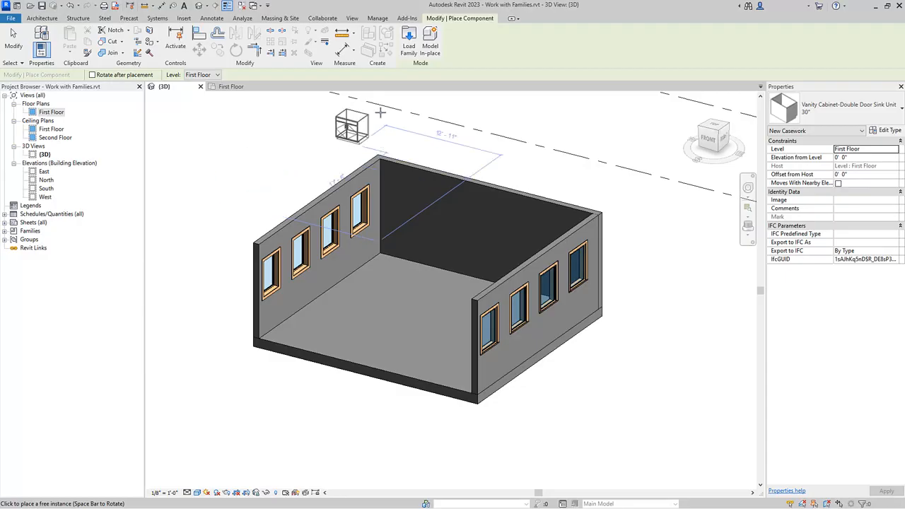
Step: Load the Glass Desk.rfa family into the project and place one desk on the floor near the room's back corner
{"action": "left_click", "coordinate": [409, 43]}
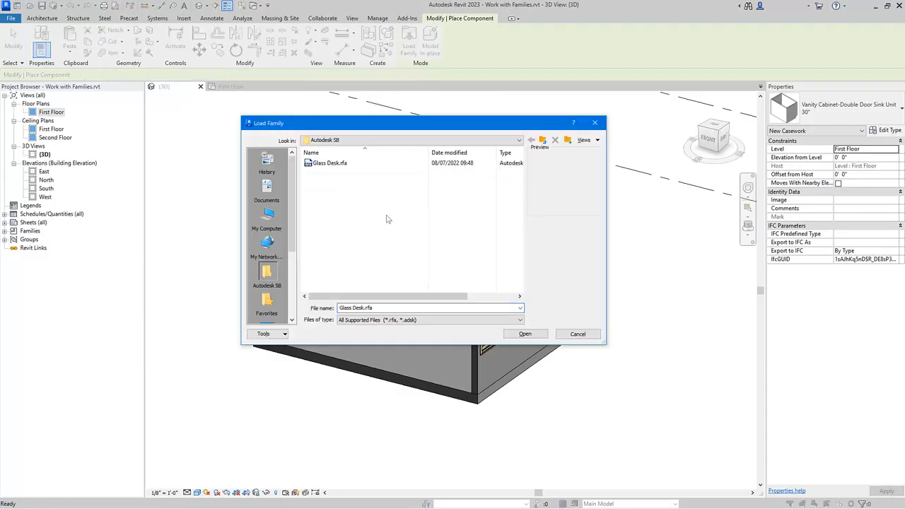
{"action": "left_click", "coordinate": [332, 163]}
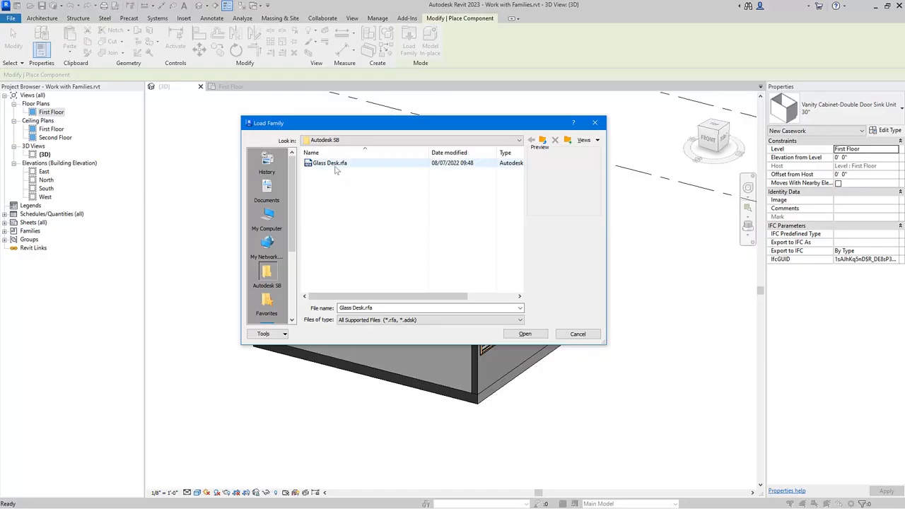
{"action": "left_click", "coordinate": [525, 337]}
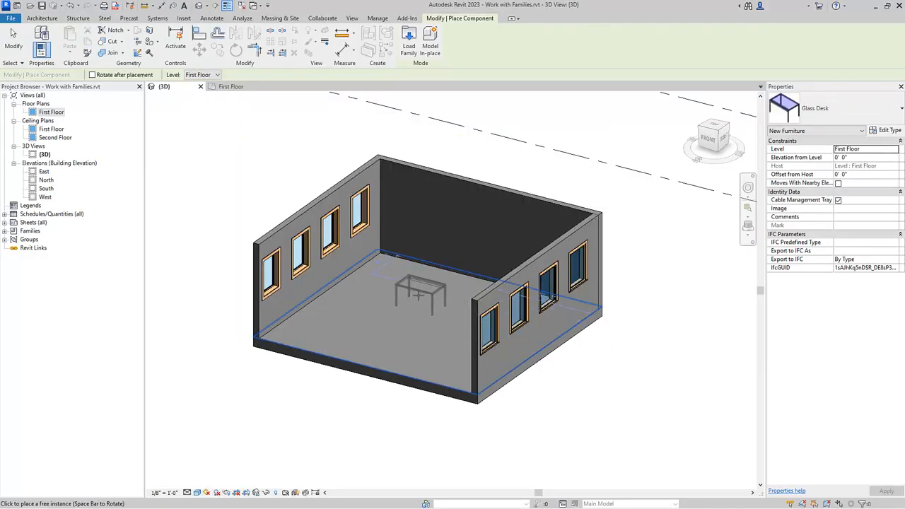
{"action": "left_click", "coordinate": [401, 283]}
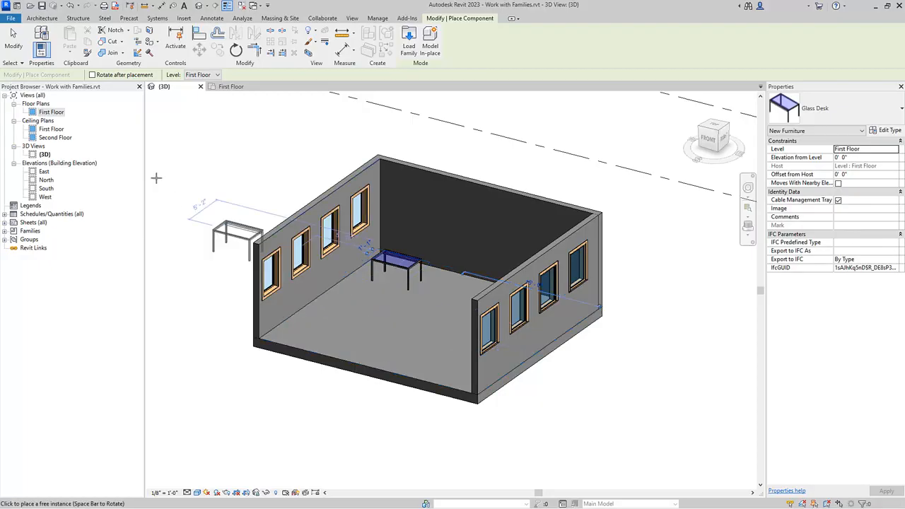
{"action": "left_click", "coordinate": [14, 45]}
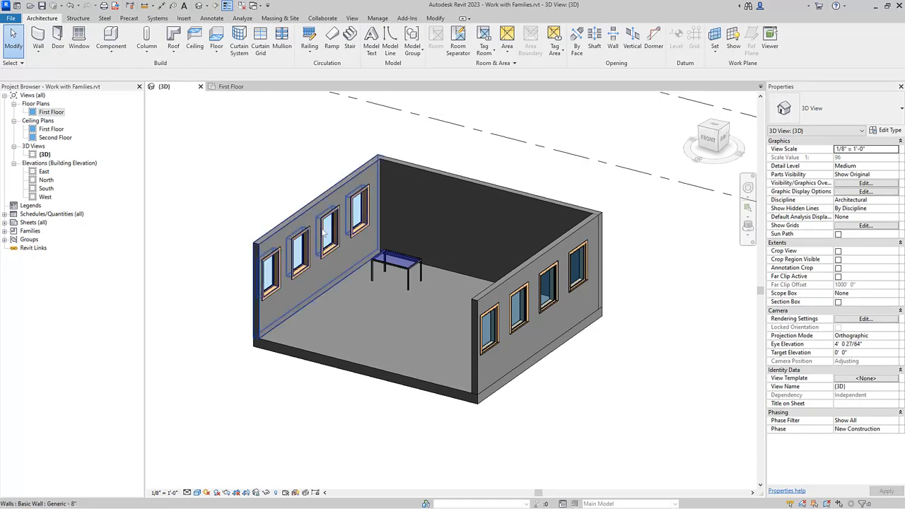
Step: Open the placed glass desk's family for editing and add a family type named 50" x 30"
{"action": "left_click", "coordinate": [417, 268]}
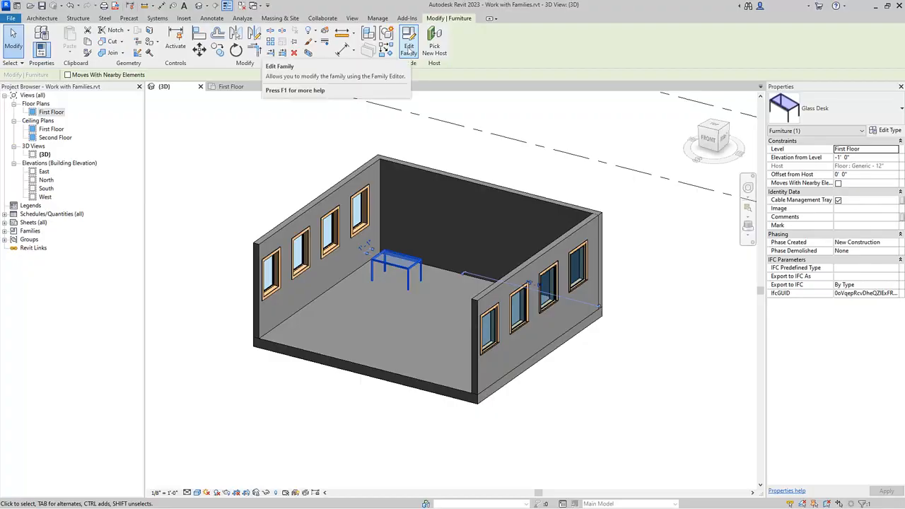
{"action": "left_click", "coordinate": [410, 50]}
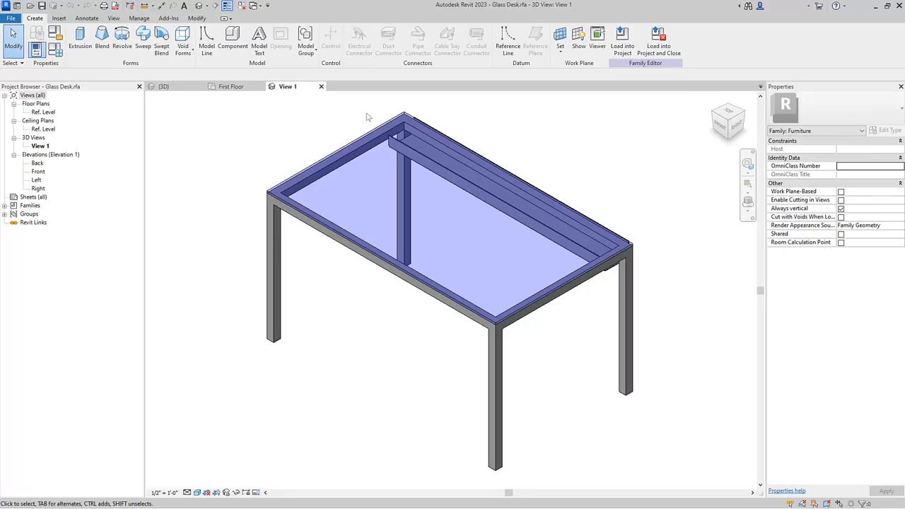
{"action": "left_click", "coordinate": [55, 50]}
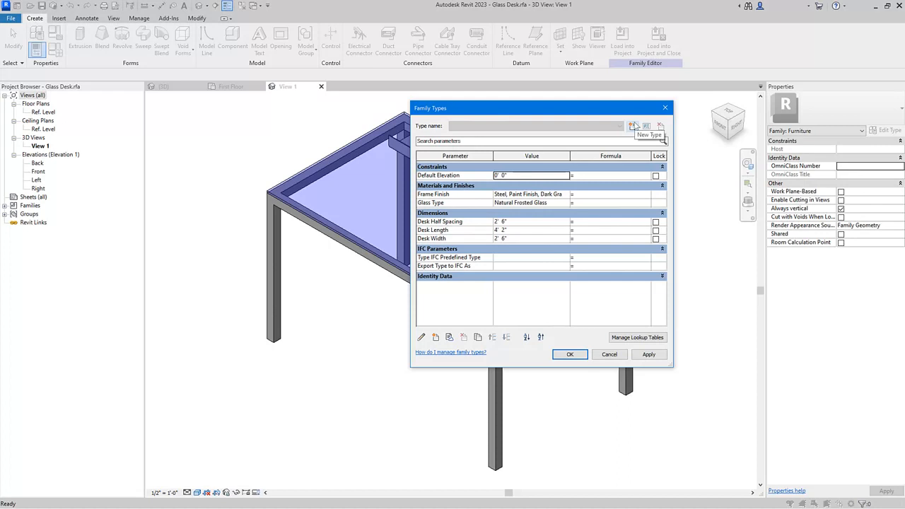
{"action": "left_click", "coordinate": [633, 126]}
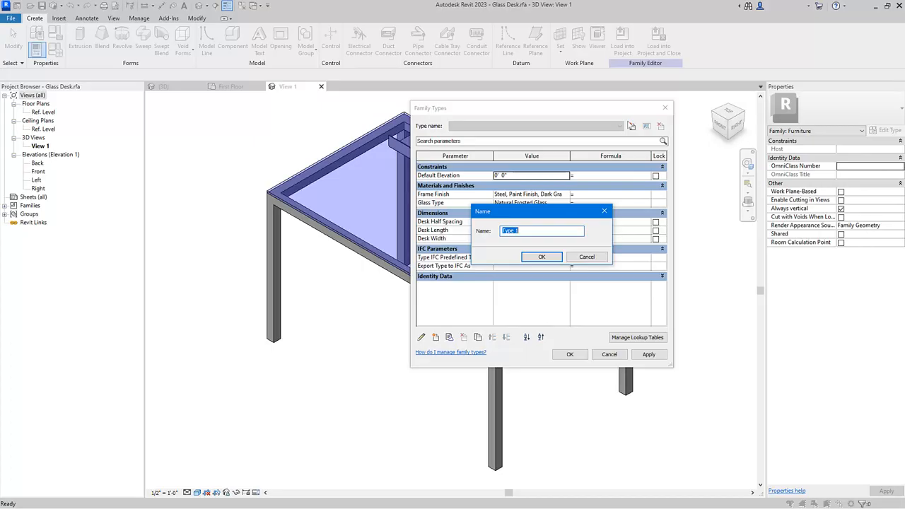
{"action": "type", "text": "50\" x 30\""}
{"action": "left_click", "coordinate": [546, 258]}
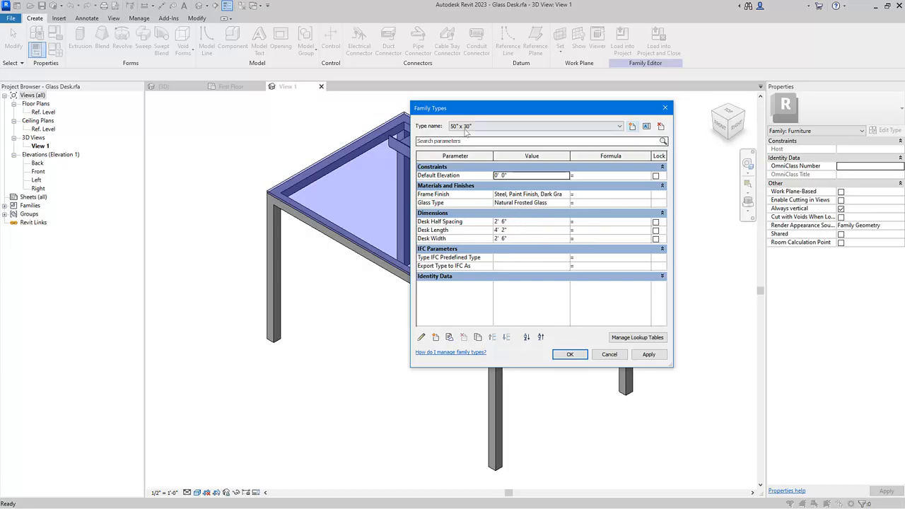
Step: Set the Desk Width of the 50" x 30" type to 30" and apply the type
{"action": "left_click", "coordinate": [522, 231]}
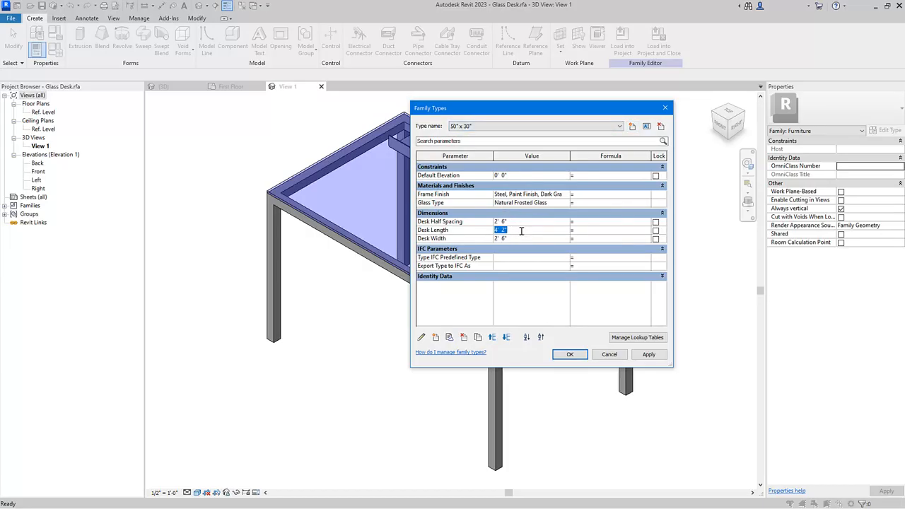
{"action": "left_click", "coordinate": [523, 240]}
{"action": "type", "text": "30\""}
{"action": "left_click", "coordinate": [525, 309]}
{"action": "left_click", "coordinate": [659, 355]}
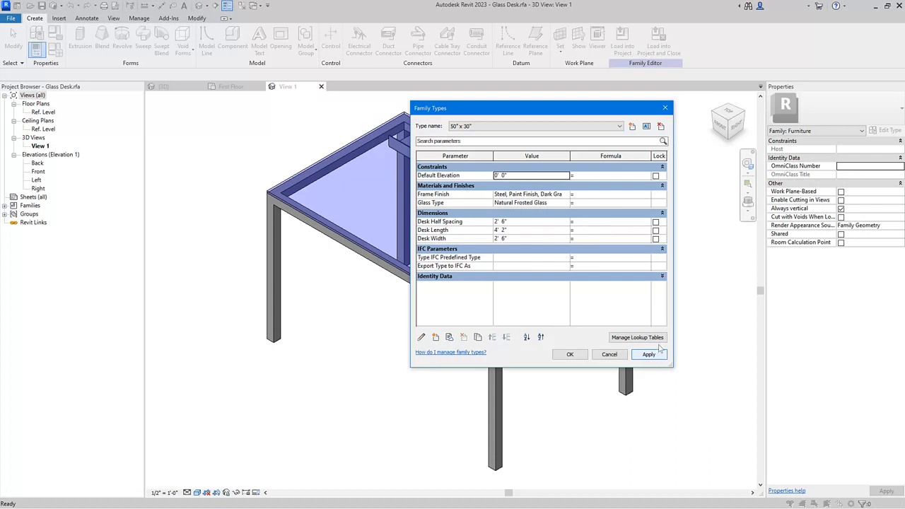
Step: Add a family type named 60" x 30" with a Desk Length of 60" and apply it
{"action": "left_click", "coordinate": [632, 127]}
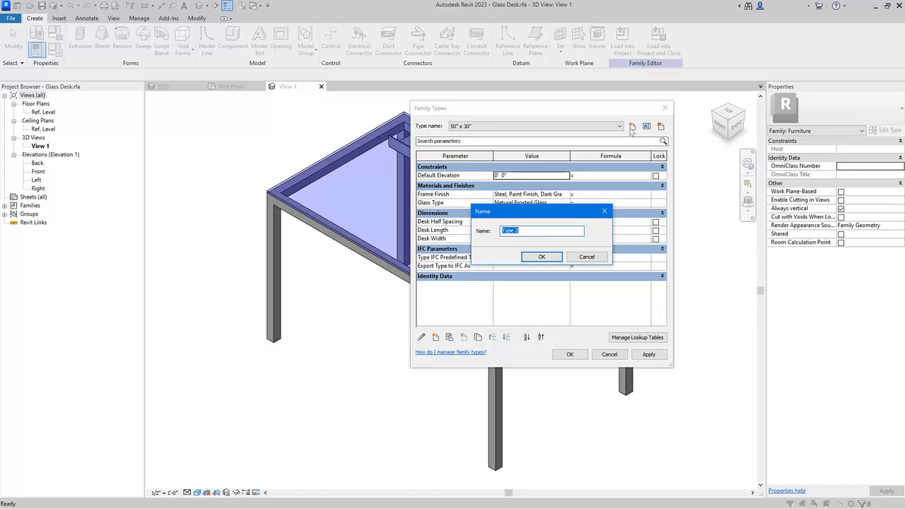
{"action": "type", "text": "60\" x 30\""}
{"action": "left_click", "coordinate": [555, 257]}
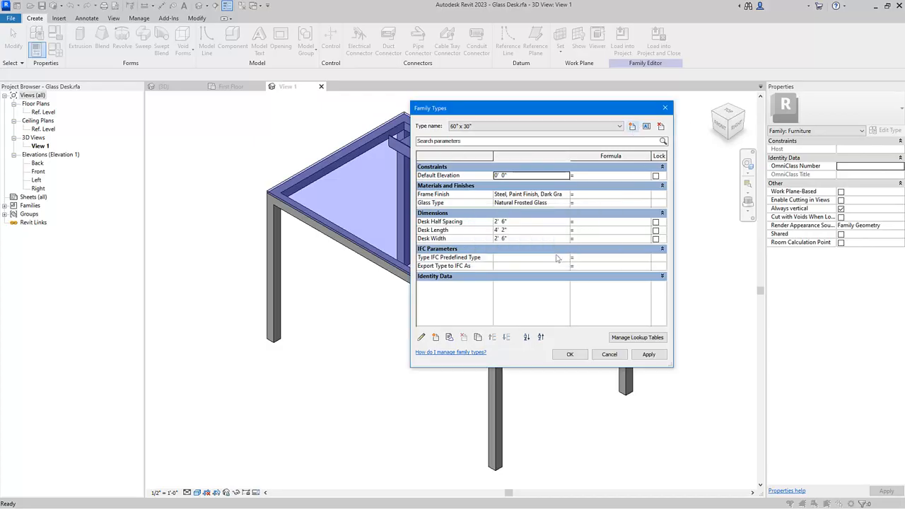
{"action": "left_click", "coordinate": [541, 232]}
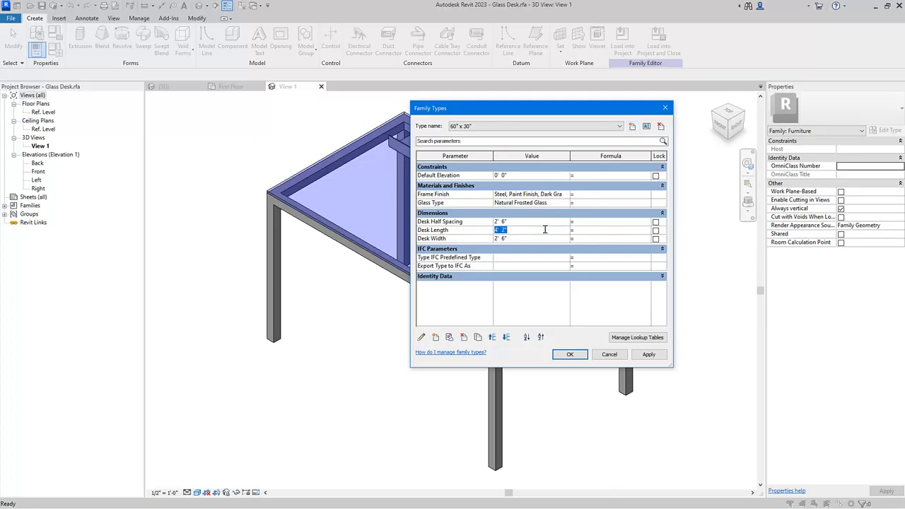
{"action": "type", "text": "60\""}
{"action": "left_click", "coordinate": [564, 318]}
{"action": "left_click", "coordinate": [648, 354]}
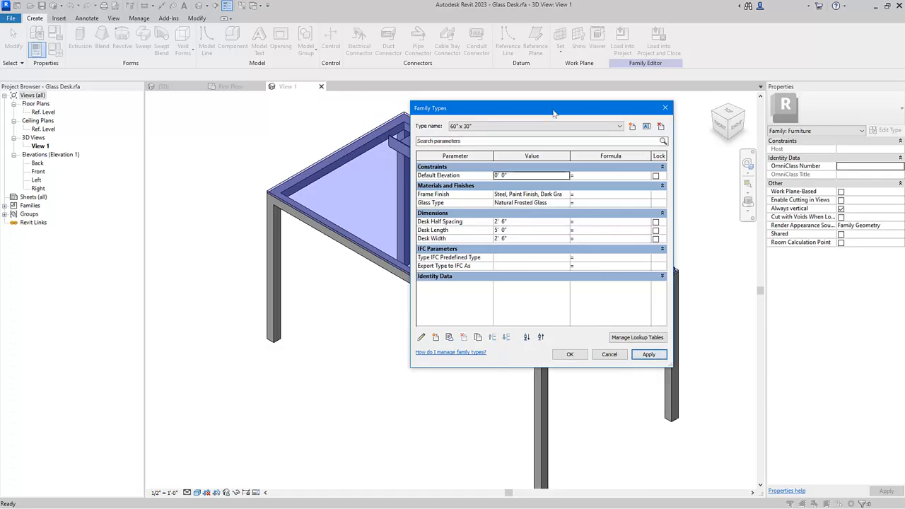
Step: Add a family type named 72" x 36" with Desk Length 6' and Desk Width 3', and apply it
{"action": "left_click", "coordinate": [633, 128]}
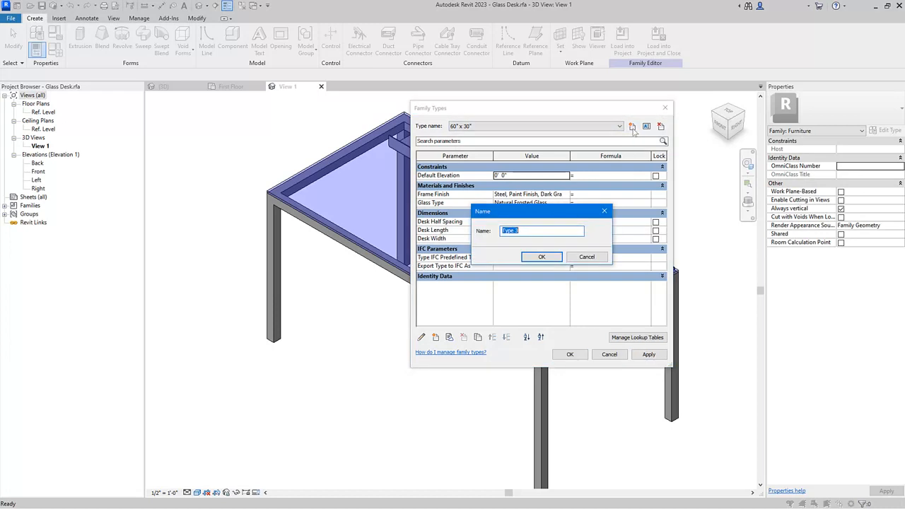
{"action": "type", "text": "72\" x 36\""}
{"action": "left_click", "coordinate": [542, 257]}
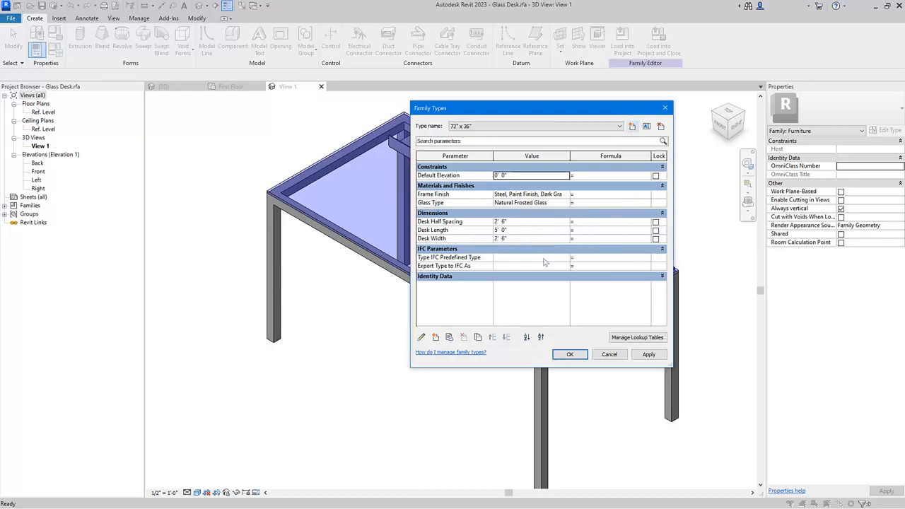
{"action": "left_click", "coordinate": [530, 230]}
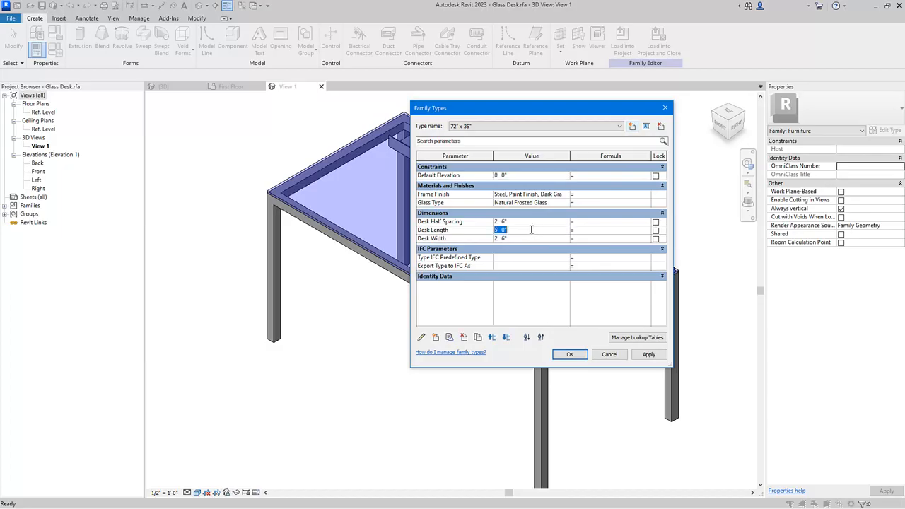
{"action": "type", "text": "6"}
{"action": "left_click", "coordinate": [534, 241]}
{"action": "type", "text": "3"}
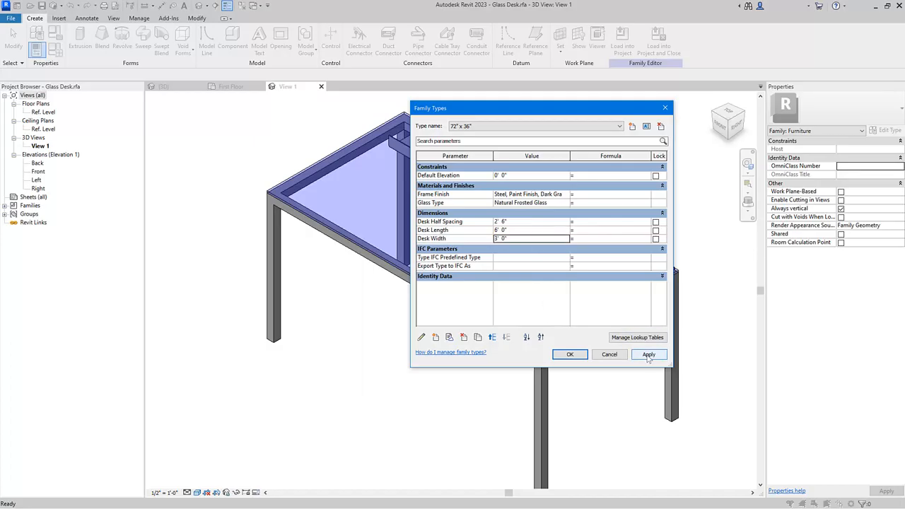
{"action": "left_click", "coordinate": [649, 354]}
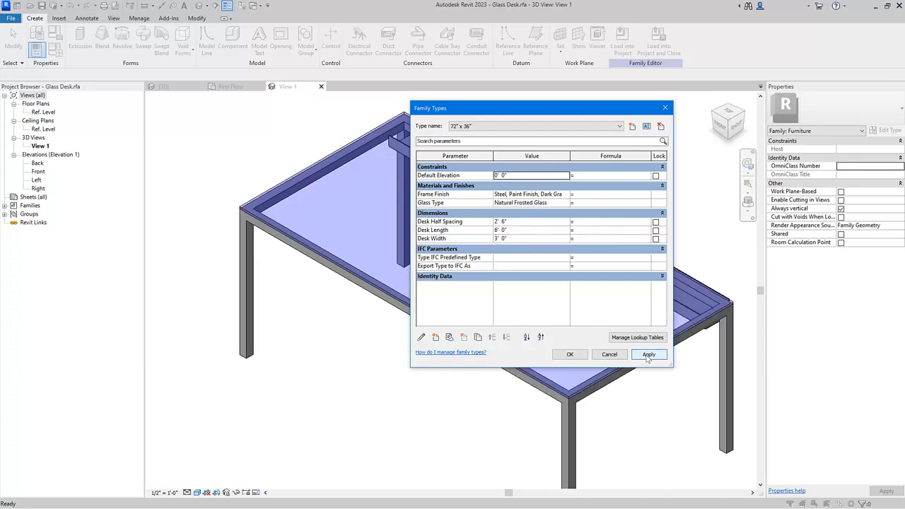
Step: Flex the desk by applying the 50" x 30", 60" x 30" and 72" x 36" types in turn, and accept the family types
{"action": "left_click_drag", "start_coordinate": [475, 111], "coordinate": [751, 89]}
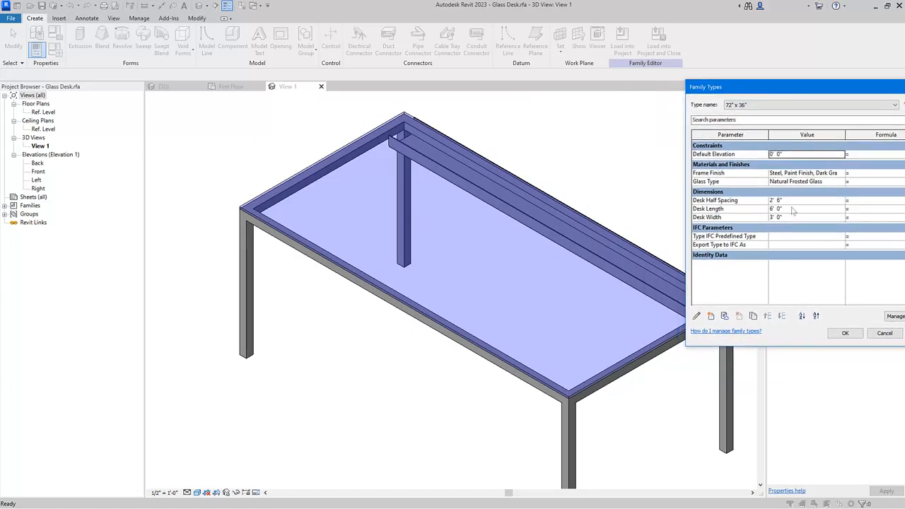
{"action": "left_click_drag", "start_coordinate": [809, 90], "coordinate": [776, 89]}
{"action": "left_click", "coordinate": [776, 105]}
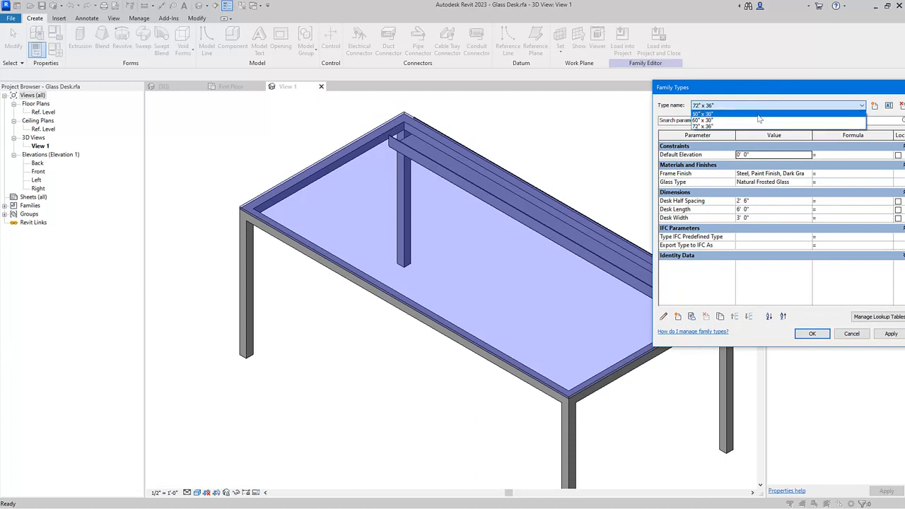
{"action": "left_click", "coordinate": [759, 115]}
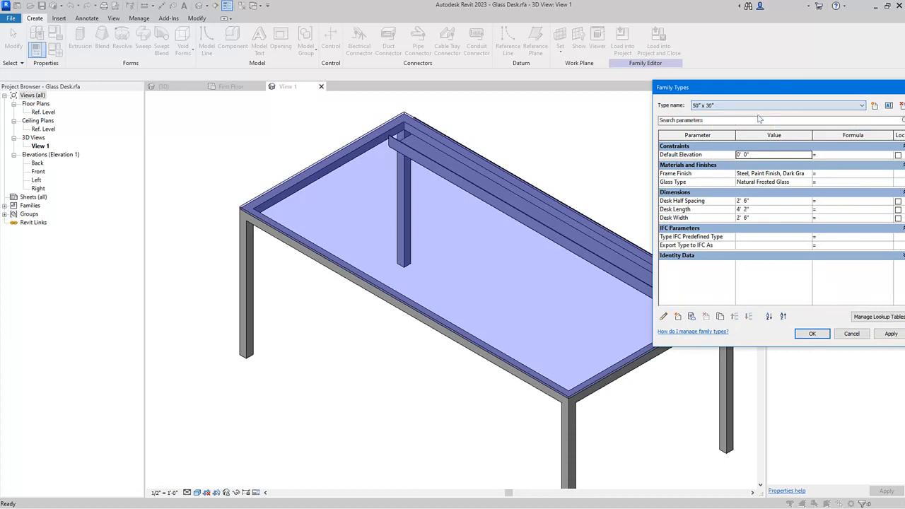
{"action": "left_click", "coordinate": [886, 334]}
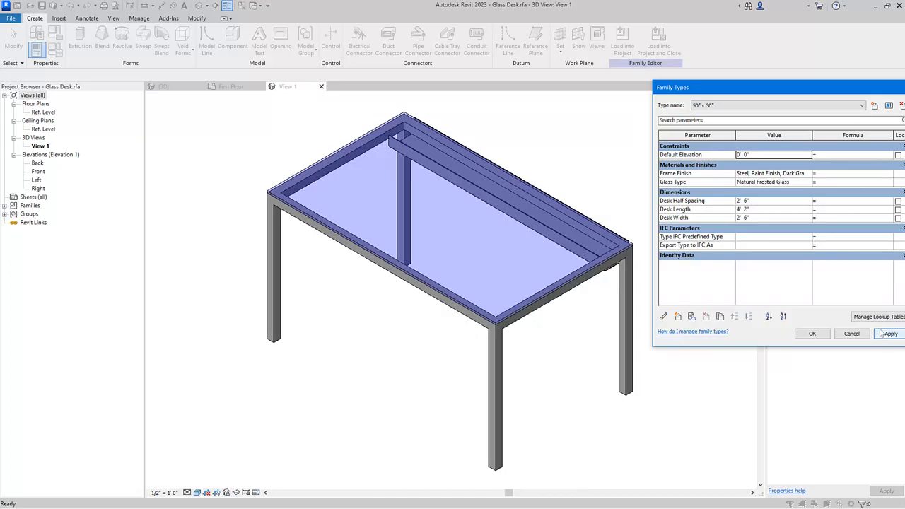
{"action": "left_click", "coordinate": [752, 106]}
{"action": "left_click", "coordinate": [742, 121]}
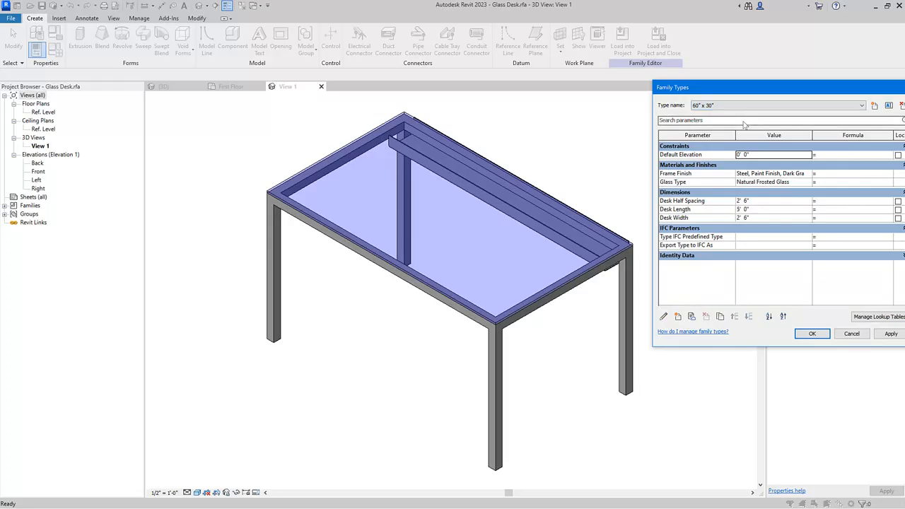
{"action": "left_click", "coordinate": [893, 335]}
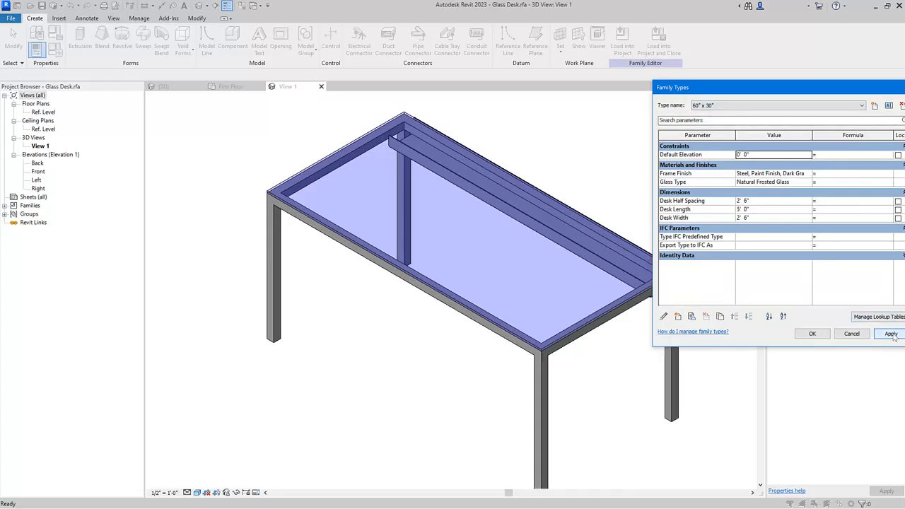
{"action": "left_click", "coordinate": [718, 106]}
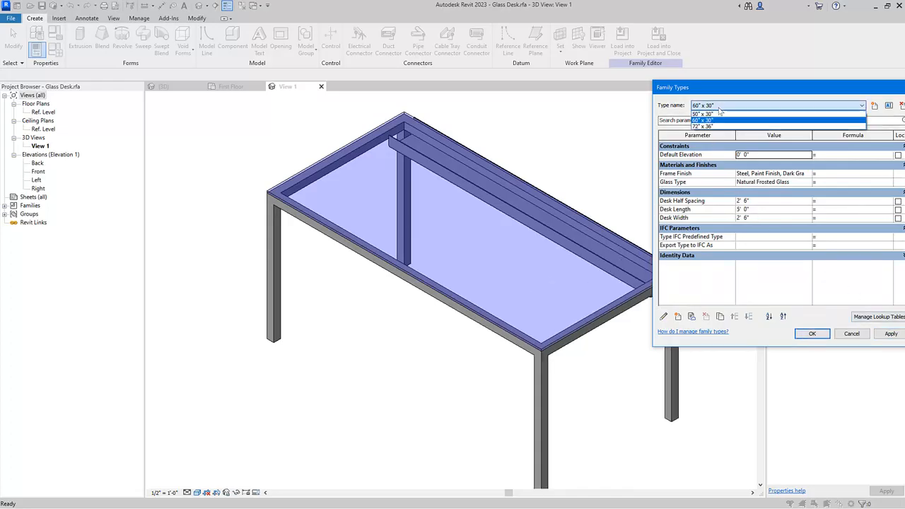
{"action": "left_click", "coordinate": [718, 130]}
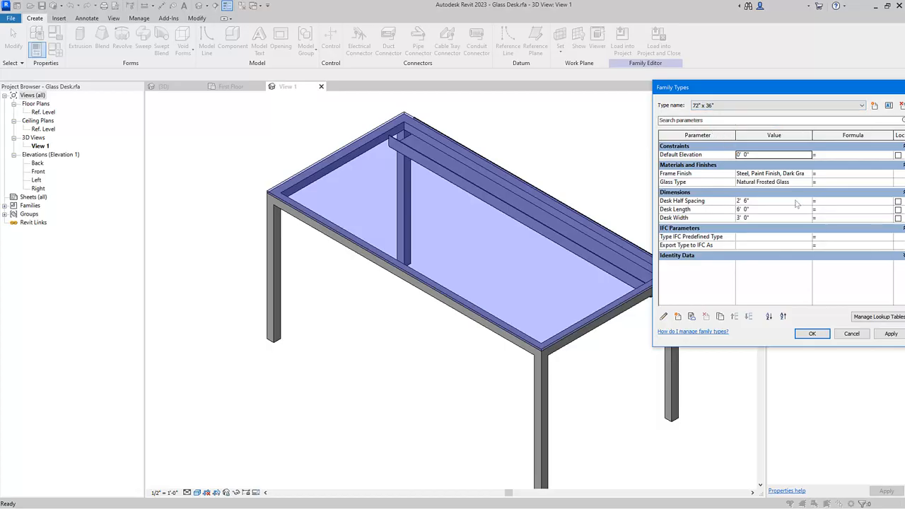
{"action": "left_click", "coordinate": [891, 334]}
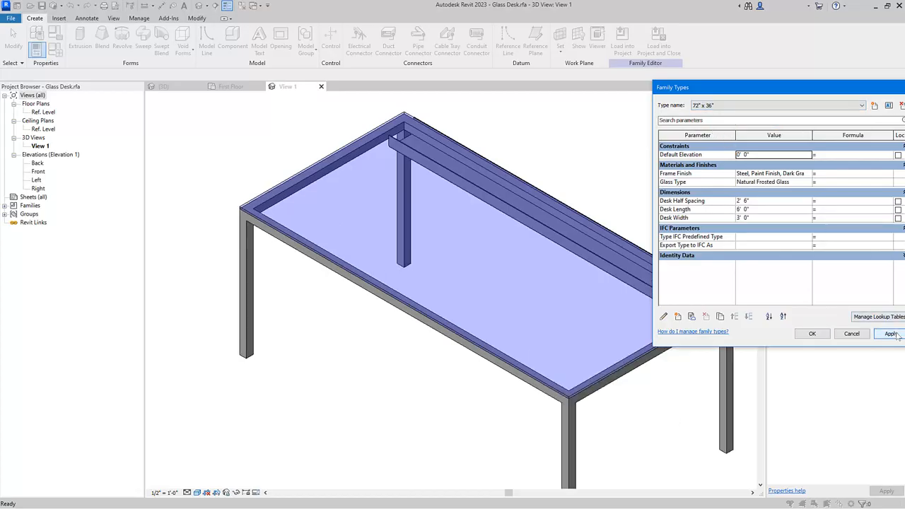
{"action": "left_click", "coordinate": [812, 334]}
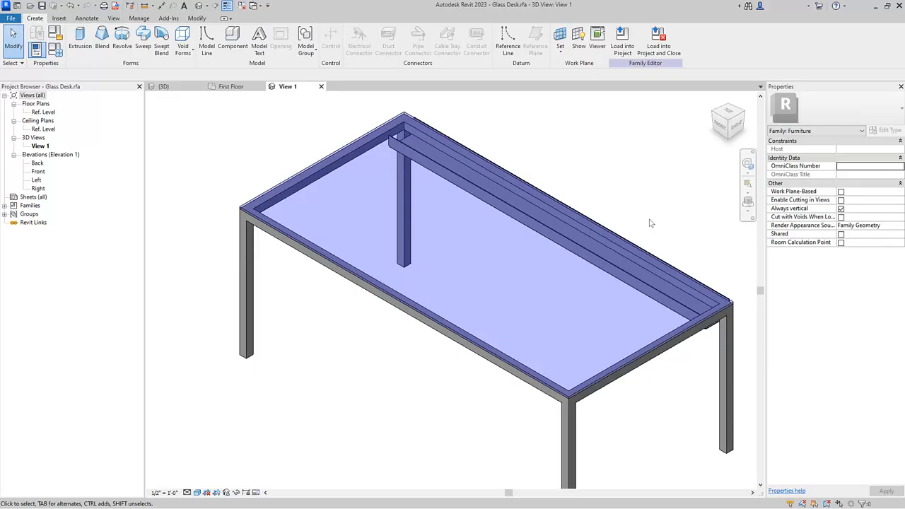
Step: Load the desk family into the project and close it without saving the file, overwriting only the existing version
{"action": "left_click", "coordinate": [667, 59]}
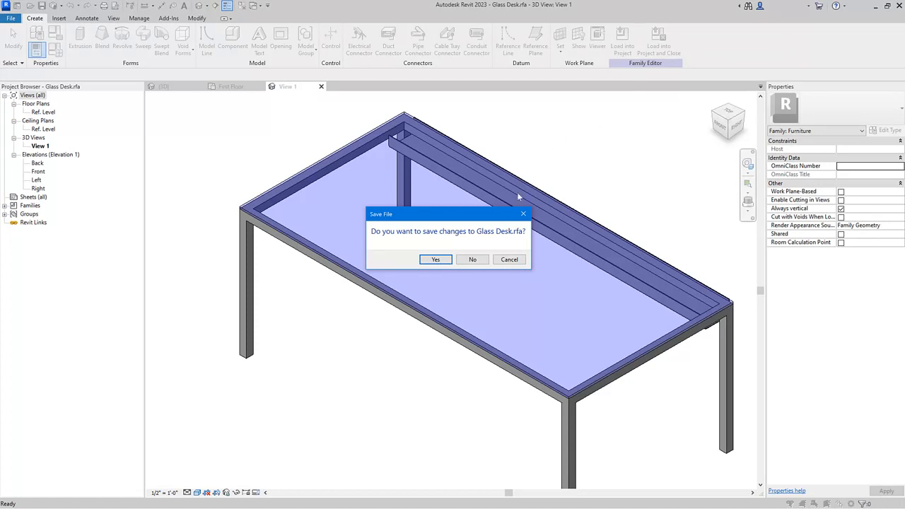
{"action": "left_click", "coordinate": [473, 260]}
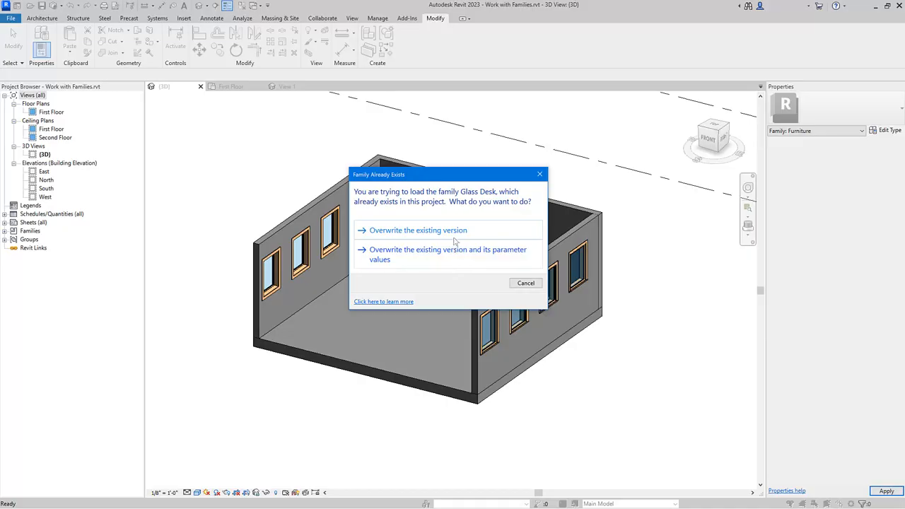
{"action": "left_click", "coordinate": [455, 237]}
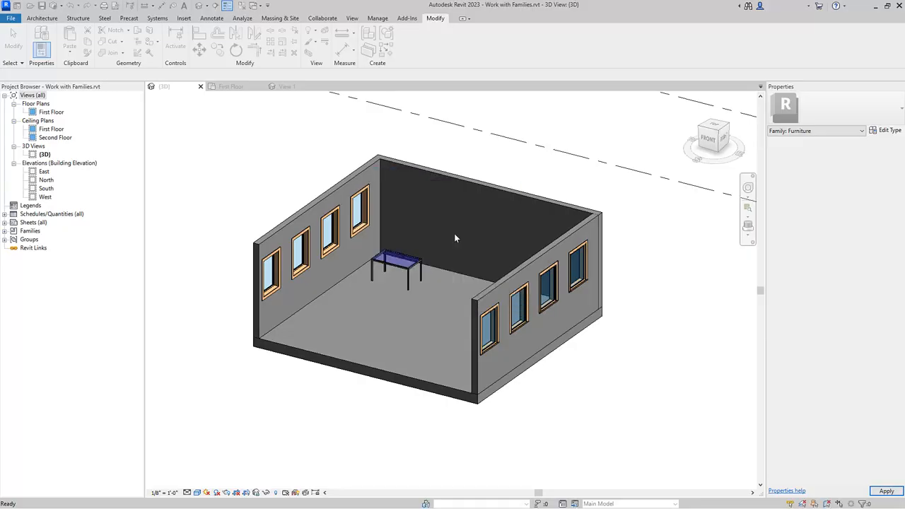
Step: Change the placed glass desk to the 72" x 36" type
{"action": "left_click", "coordinate": [420, 263]}
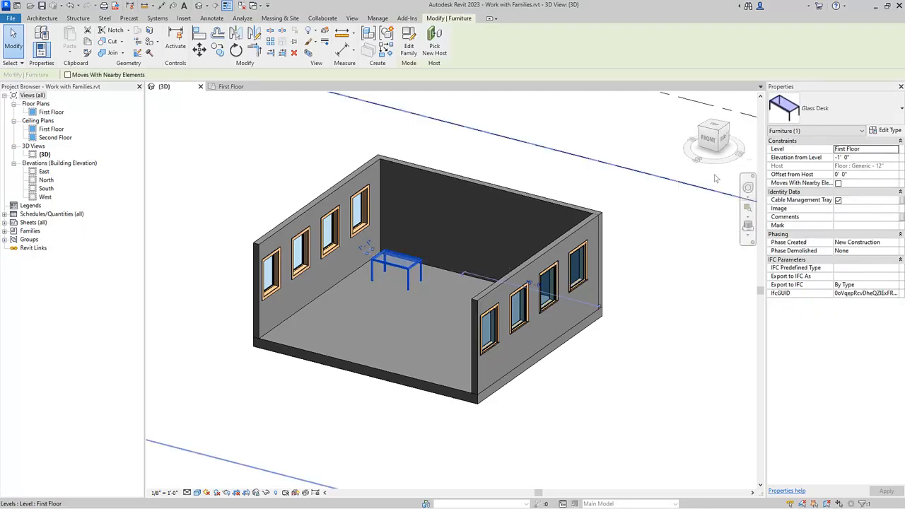
{"action": "left_click", "coordinate": [844, 120]}
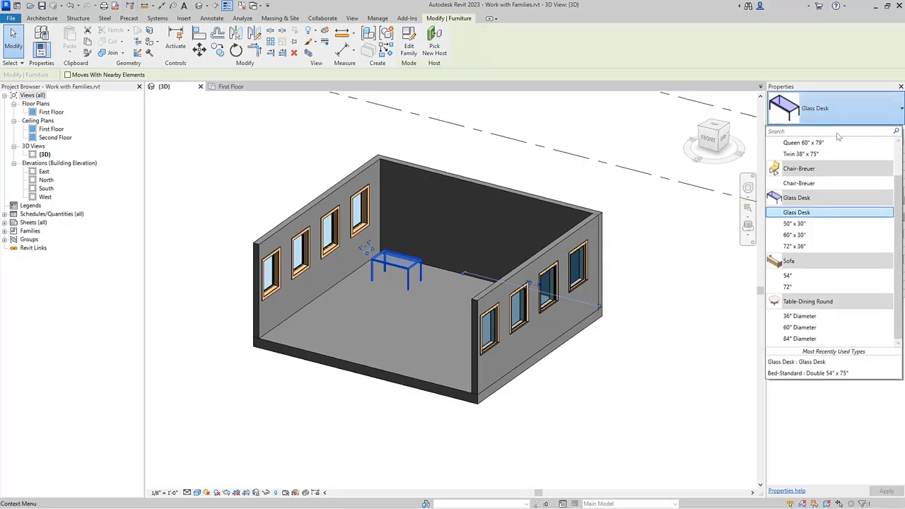
{"action": "mouse_move", "coordinate": [814, 213]}
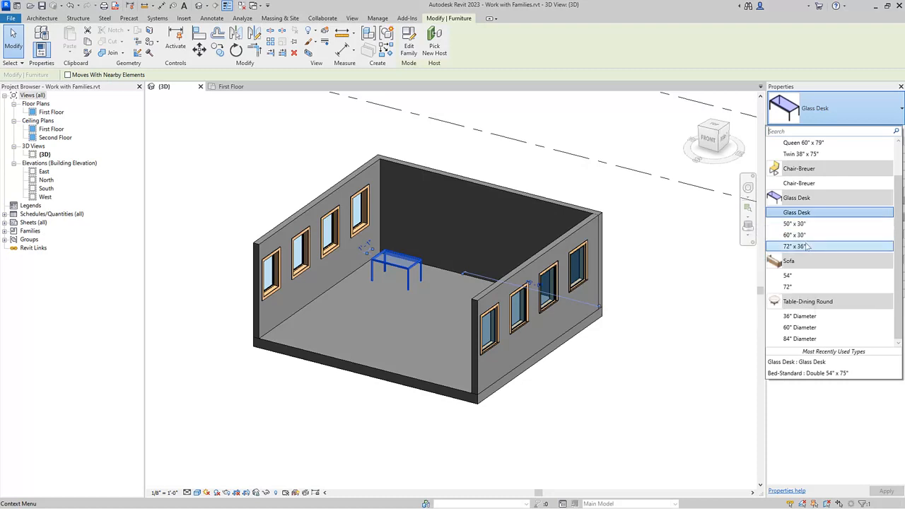
{"action": "mouse_move", "coordinate": [809, 246]}
{"action": "left_click", "coordinate": [809, 246]}
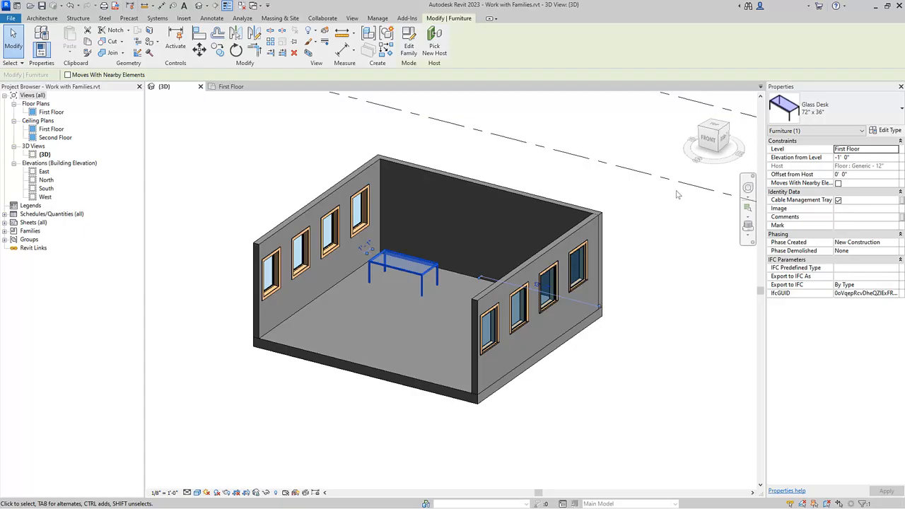
Step: Duplicate the placed desk's type in its type properties and name the copy 66" x 30"
{"action": "left_click", "coordinate": [884, 131]}
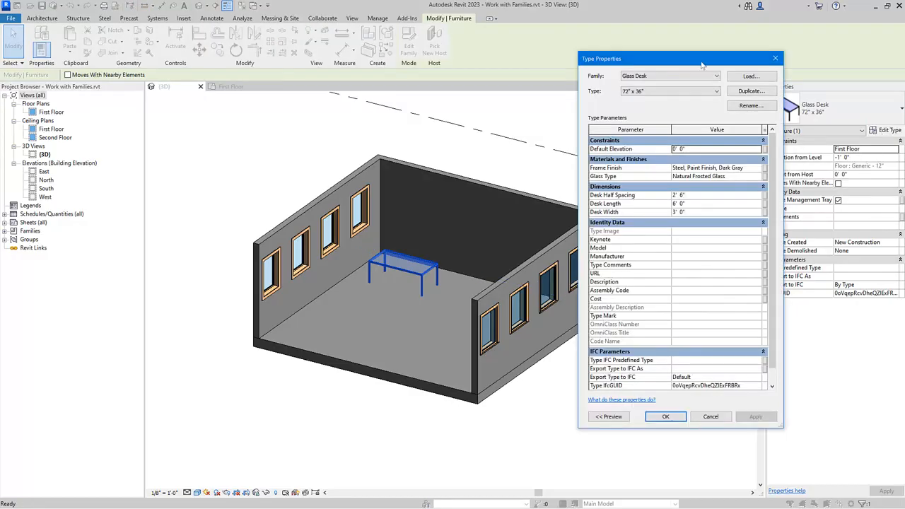
{"action": "left_click", "coordinate": [700, 92]}
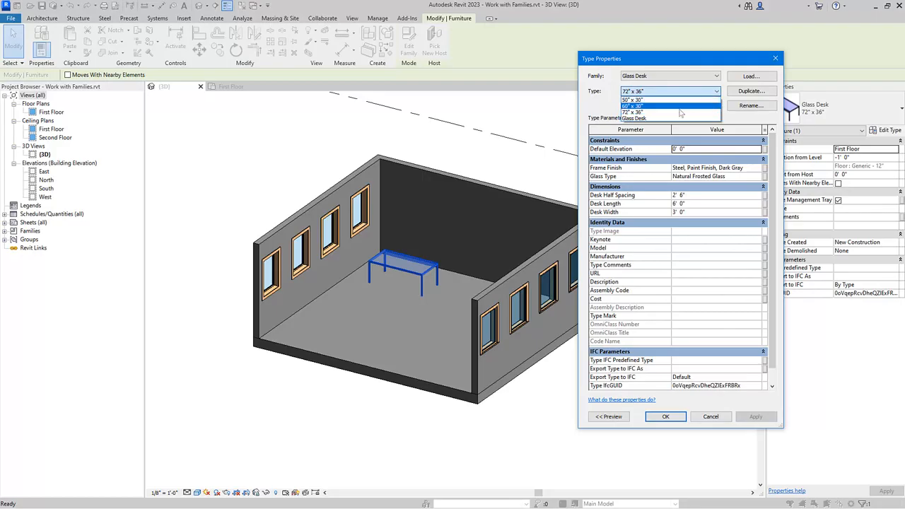
{"action": "left_click", "coordinate": [603, 109]}
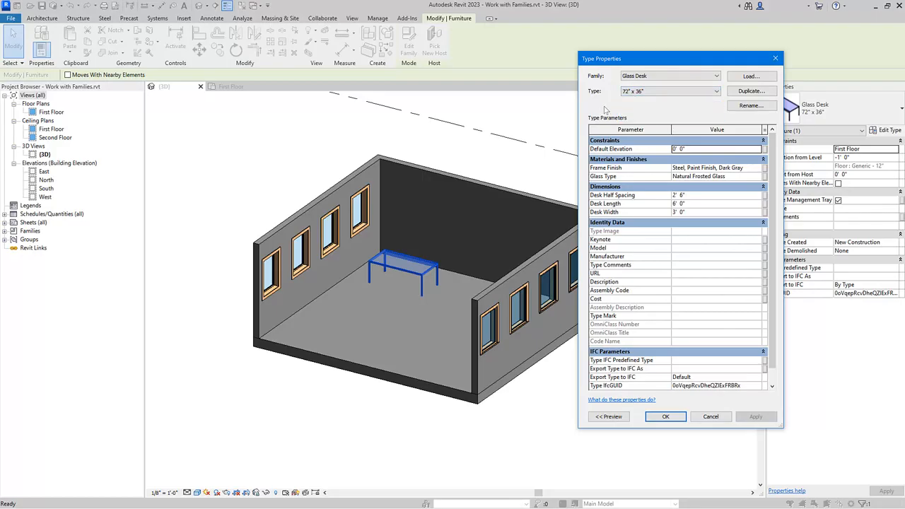
{"action": "left_click", "coordinate": [743, 94]}
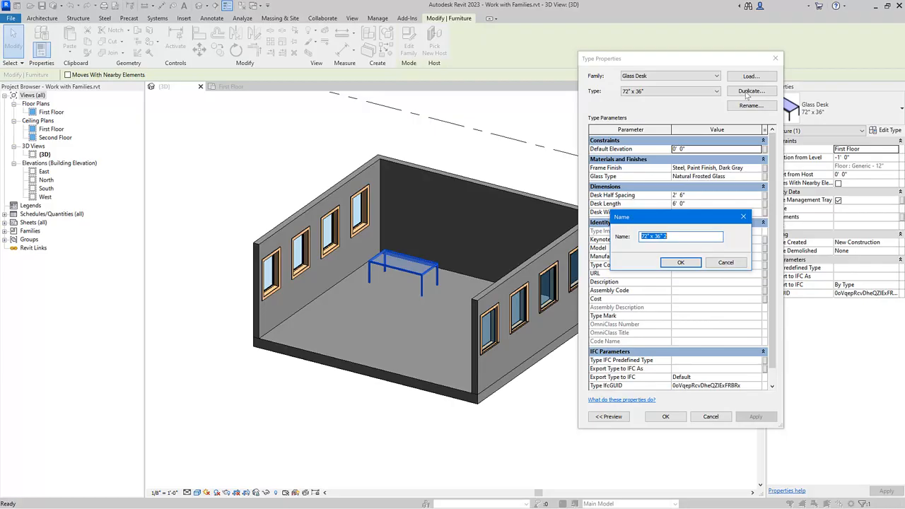
{"action": "type", "text": "66\" x 30\""}
{"action": "left_click", "coordinate": [682, 264]}
Step: Set the new type's Desk Length to 5' 6" and Desk Width to 2' 6", then apply and accept the type properties
{"action": "left_click", "coordinate": [705, 199]}
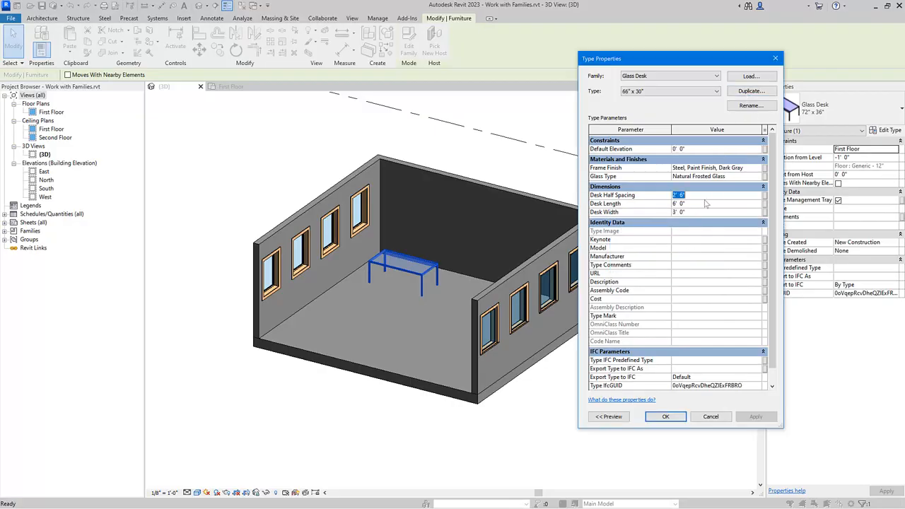
{"action": "left_click", "coordinate": [703, 203]}
{"action": "key", "text": "BackSpace"}
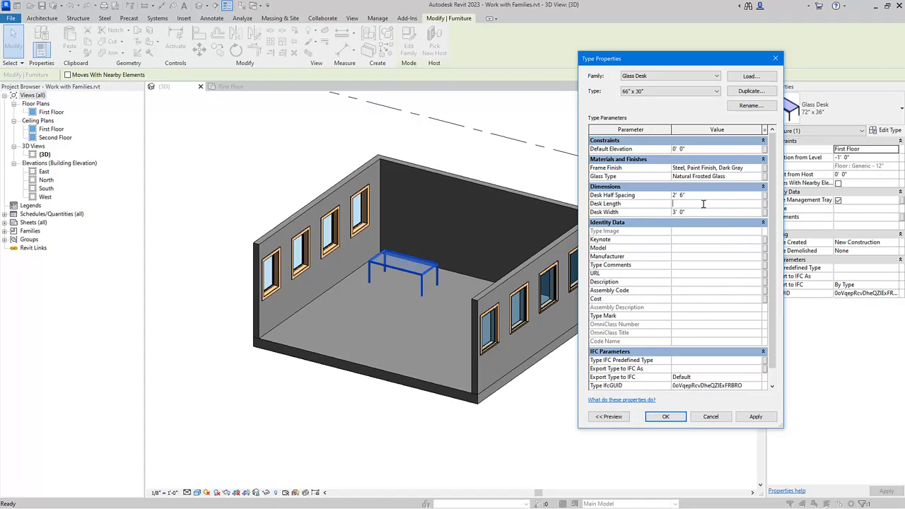
{"action": "type", "text": "5'6\""}
{"action": "left_click", "coordinate": [704, 212]}
{"action": "type", "text": "2'6\""}
{"action": "left_click", "coordinate": [725, 273]}
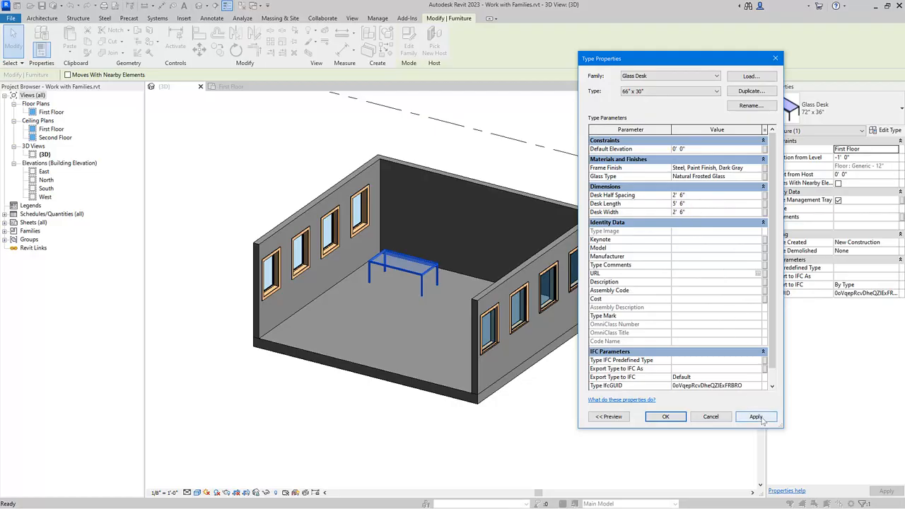
{"action": "left_click", "coordinate": [758, 418]}
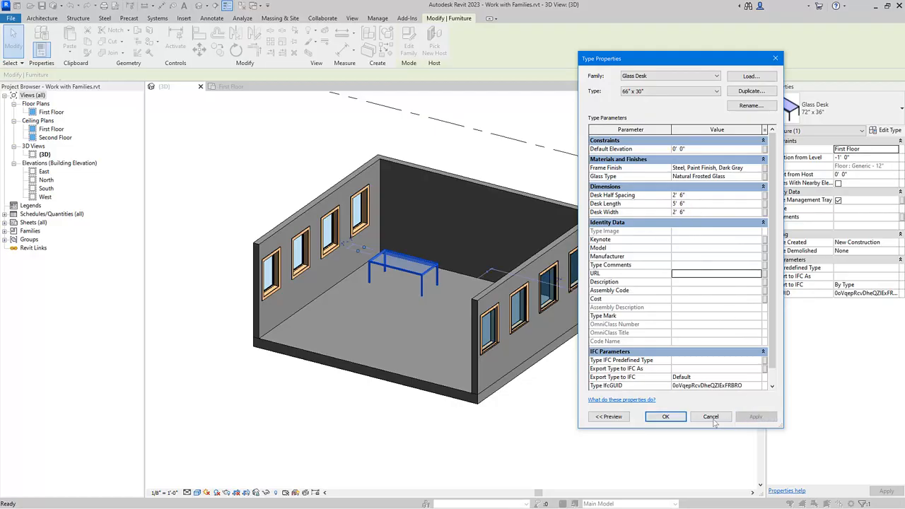
{"action": "left_click", "coordinate": [666, 417]}
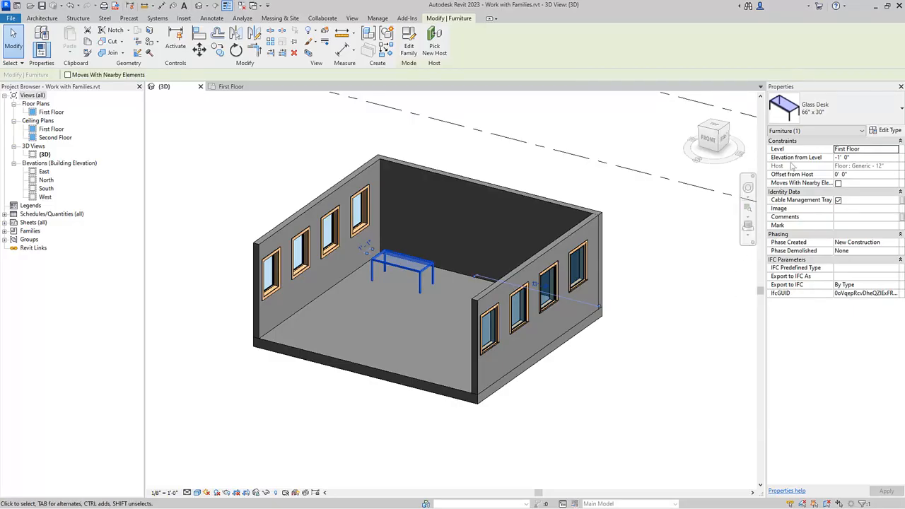
Step: Delete the type named Glass Desk from the Glass Desk furniture family in the project, and check the placed desk's list of available types
{"action": "left_click", "coordinate": [843, 118]}
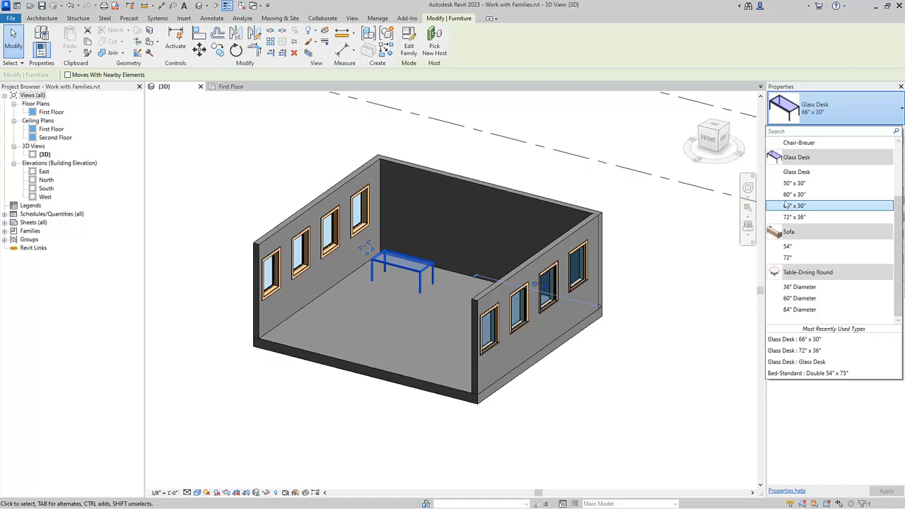
{"action": "left_click", "coordinate": [5, 231]}
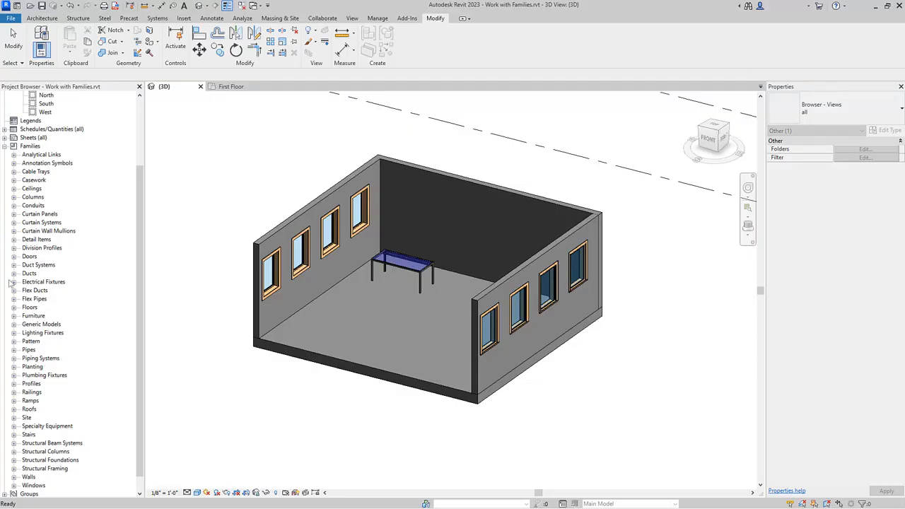
{"action": "left_click", "coordinate": [14, 316]}
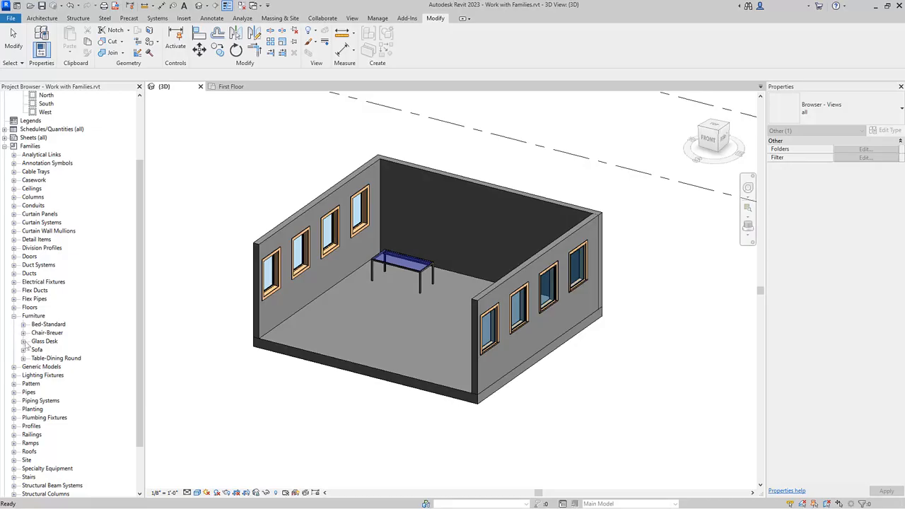
{"action": "left_click", "coordinate": [23, 341]}
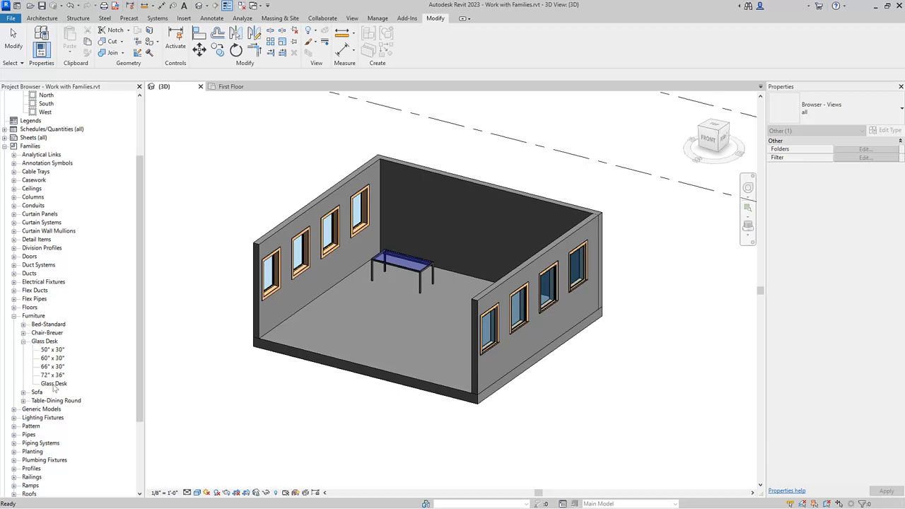
{"action": "left_click", "coordinate": [53, 384]}
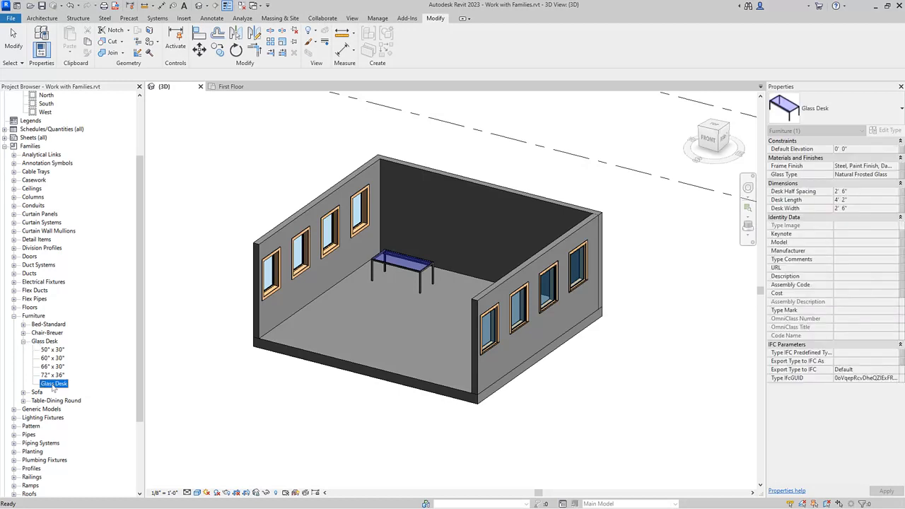
{"action": "right_click", "coordinate": [54, 386]}
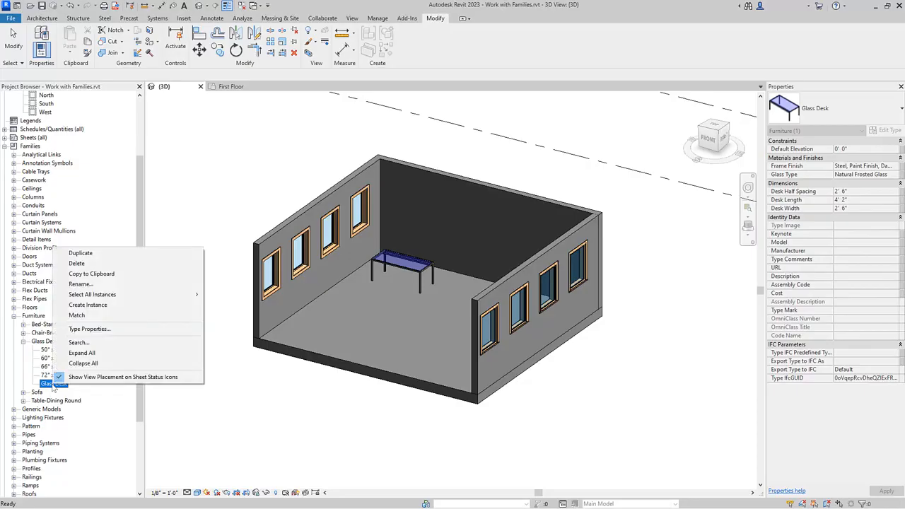
{"action": "left_click", "coordinate": [87, 266]}
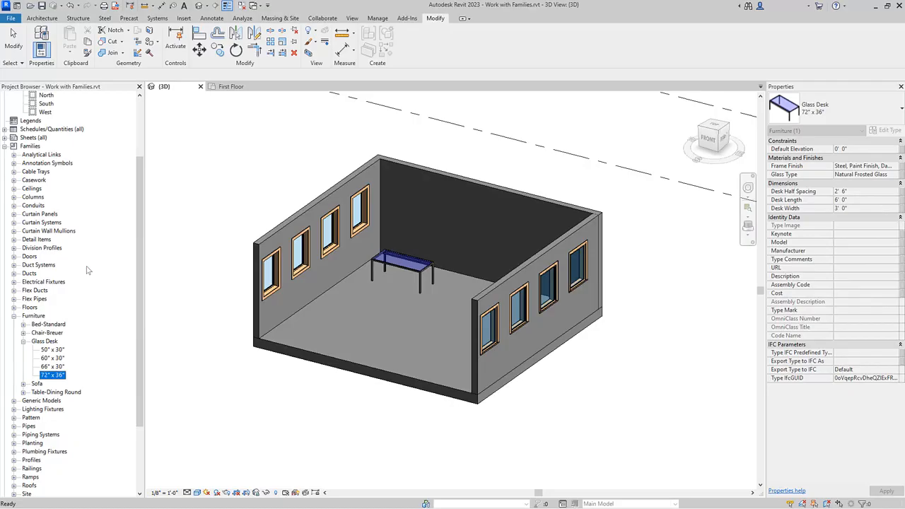
{"action": "left_click", "coordinate": [4, 146]}
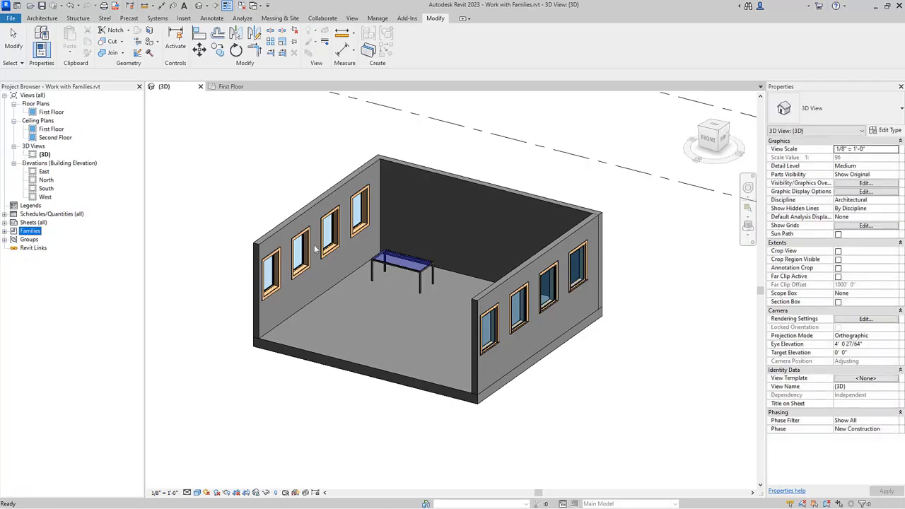
{"action": "left_click", "coordinate": [421, 274]}
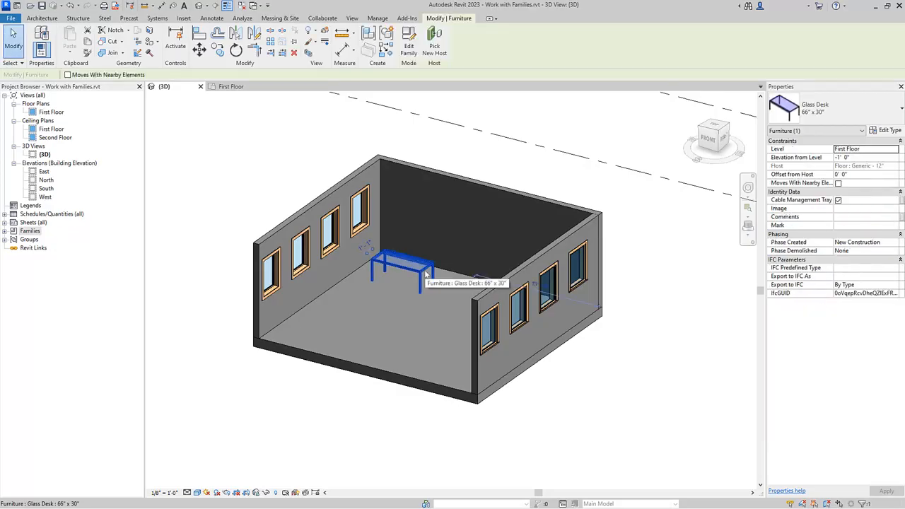
{"action": "left_click", "coordinate": [870, 122]}
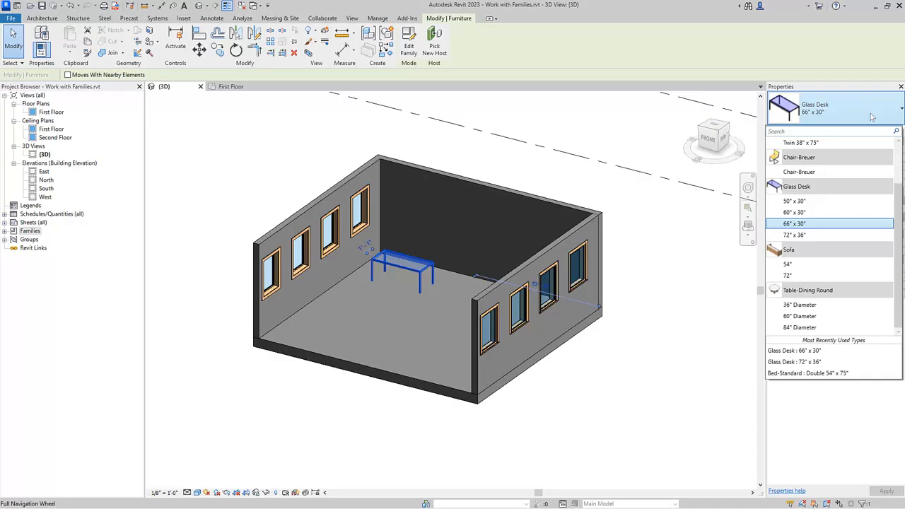
Step: Open the First Floor plan and start placing a component, using the Glass Desk 60" x 30" type
{"action": "double_click", "coordinate": [43, 113]}
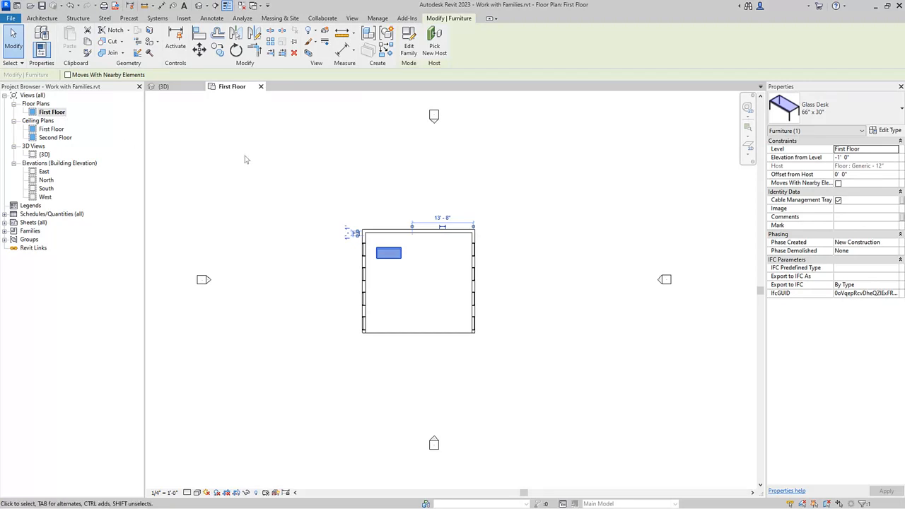
{"action": "left_click", "coordinate": [45, 20]}
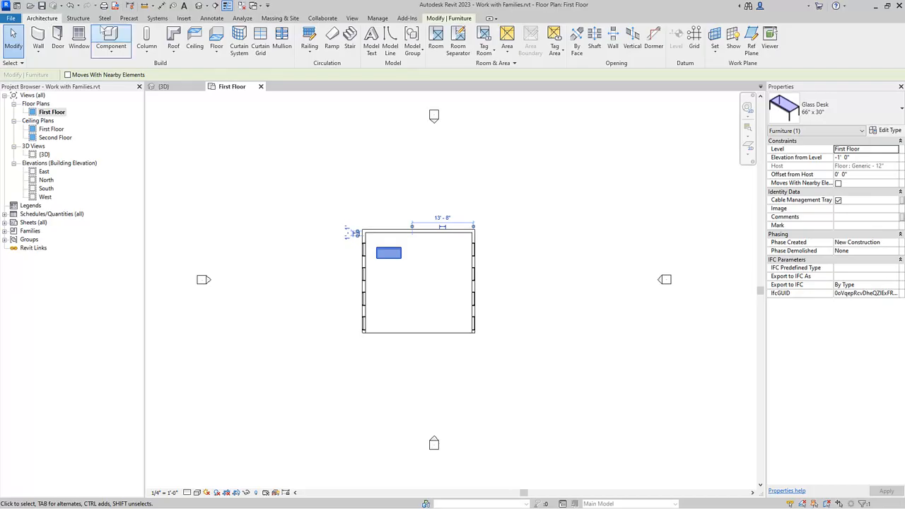
{"action": "left_click", "coordinate": [110, 34]}
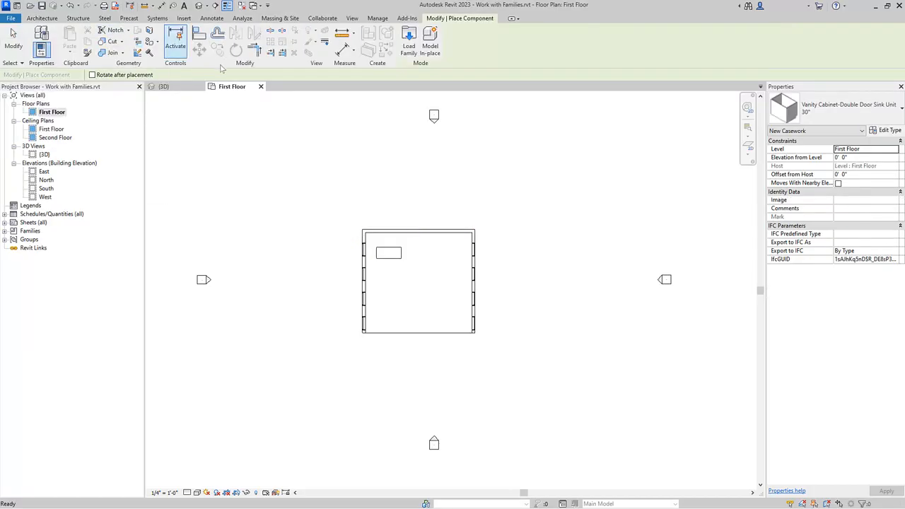
{"action": "left_click", "coordinate": [837, 118]}
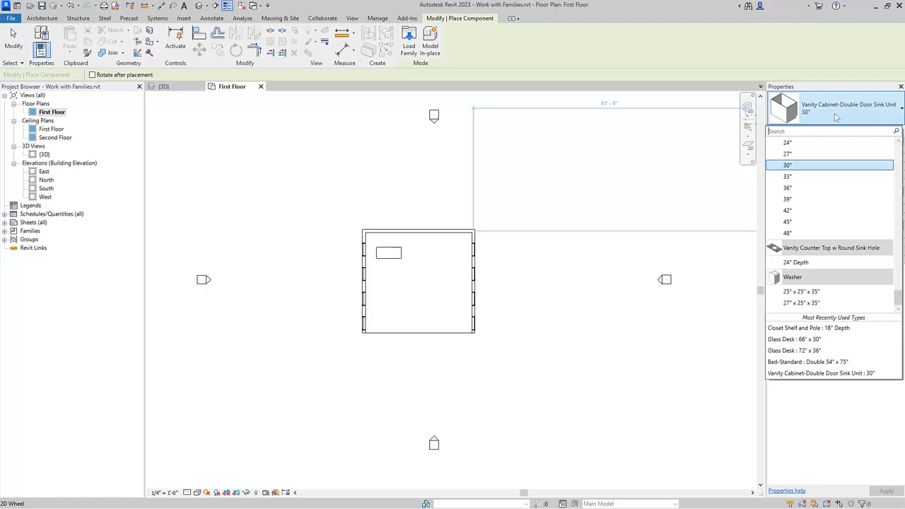
{"action": "type", "text": "glass"}
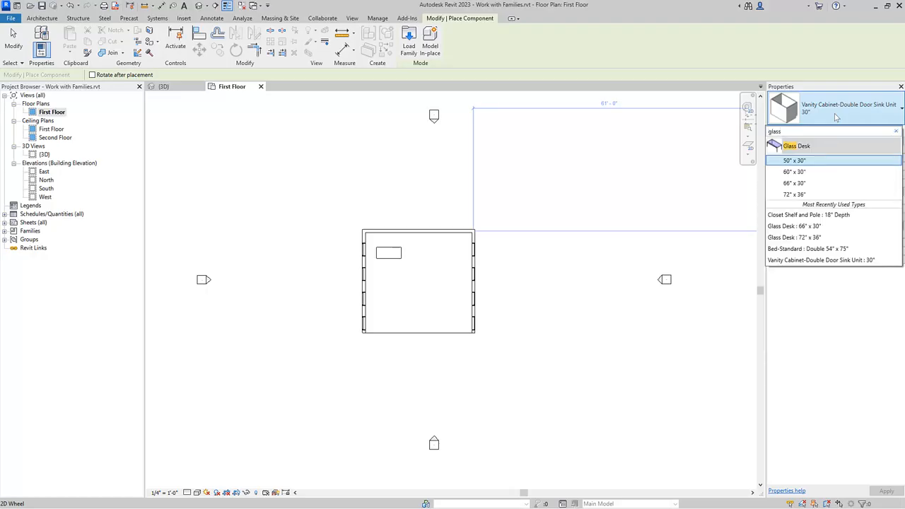
{"action": "left_click", "coordinate": [831, 172]}
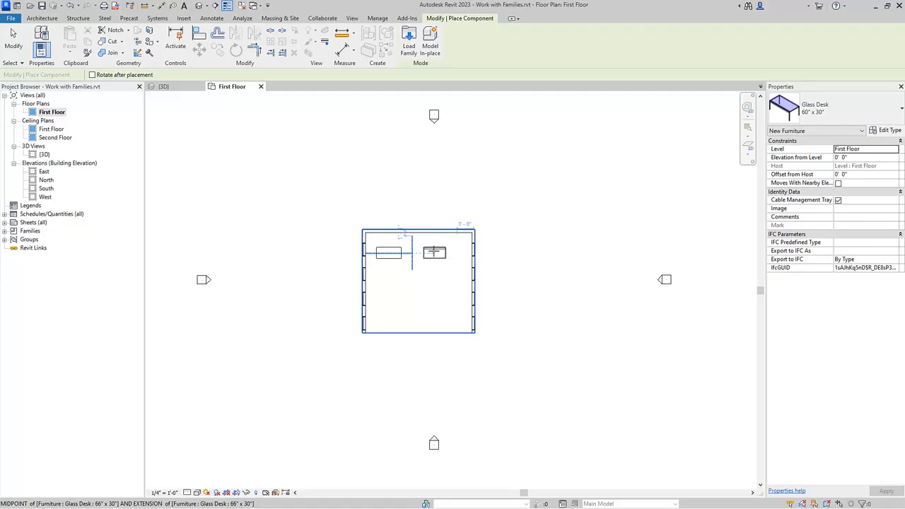
Step: Place five 60" x 30" desks in the room, aligned with the existing desk to form two columns and three rows
{"action": "scroll", "coordinate": [434, 252], "scroll_direction": "up", "scroll_amount": 2}
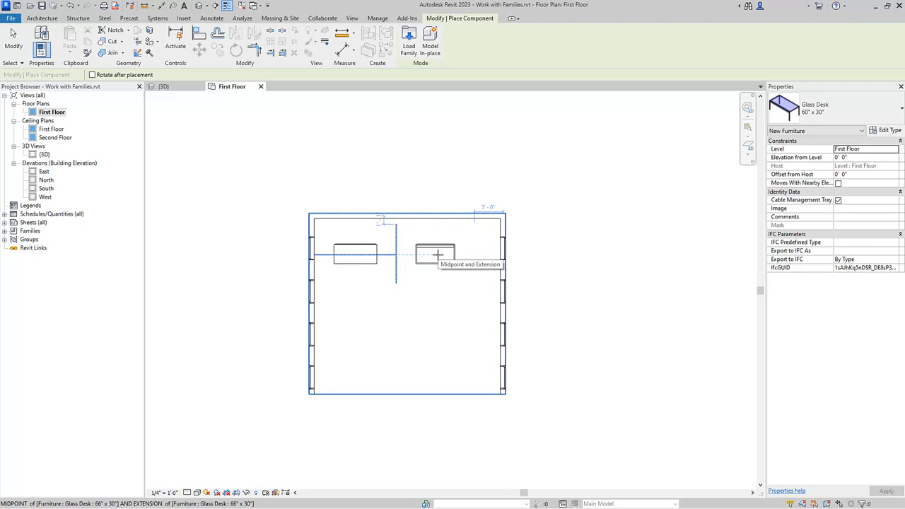
{"action": "left_click", "coordinate": [438, 254]}
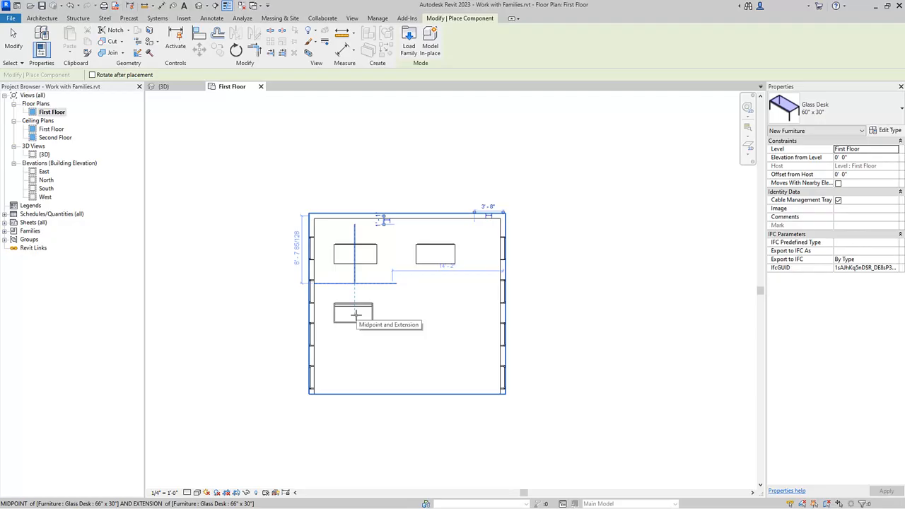
{"action": "left_click", "coordinate": [355, 314]}
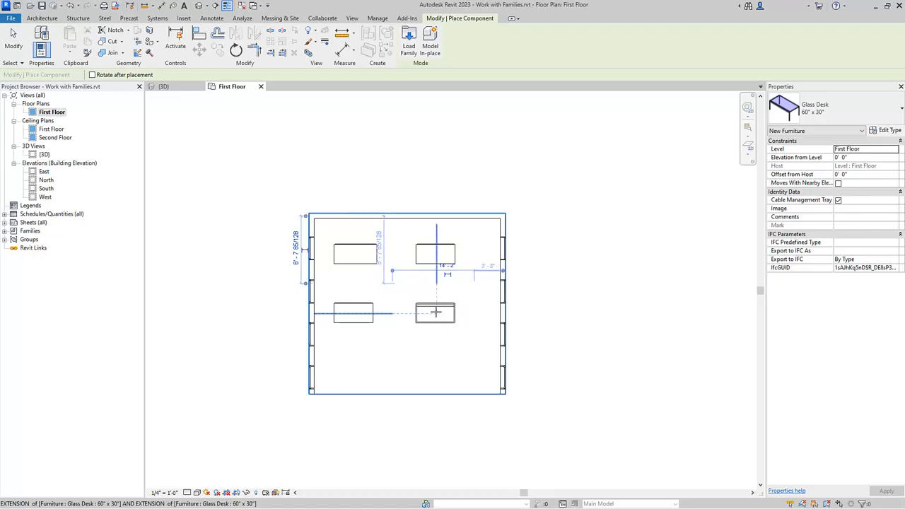
{"action": "left_click", "coordinate": [436, 312]}
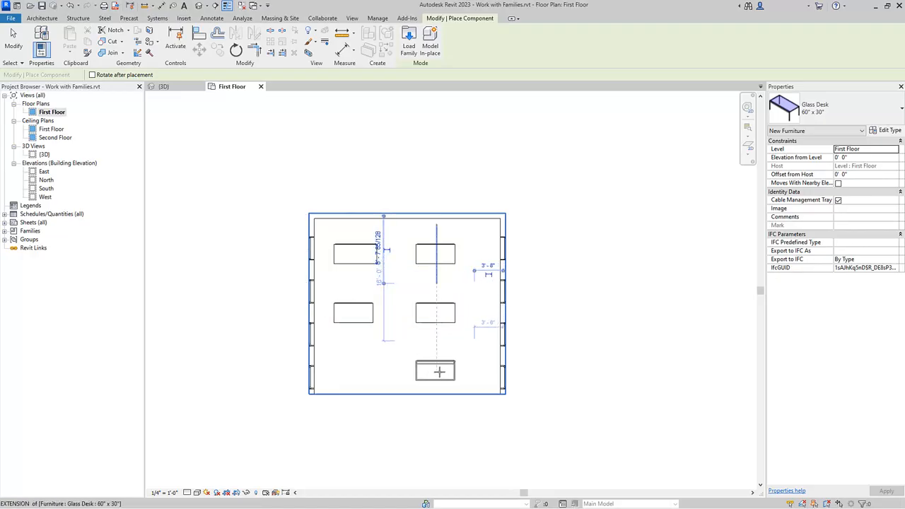
{"action": "left_click", "coordinate": [439, 372]}
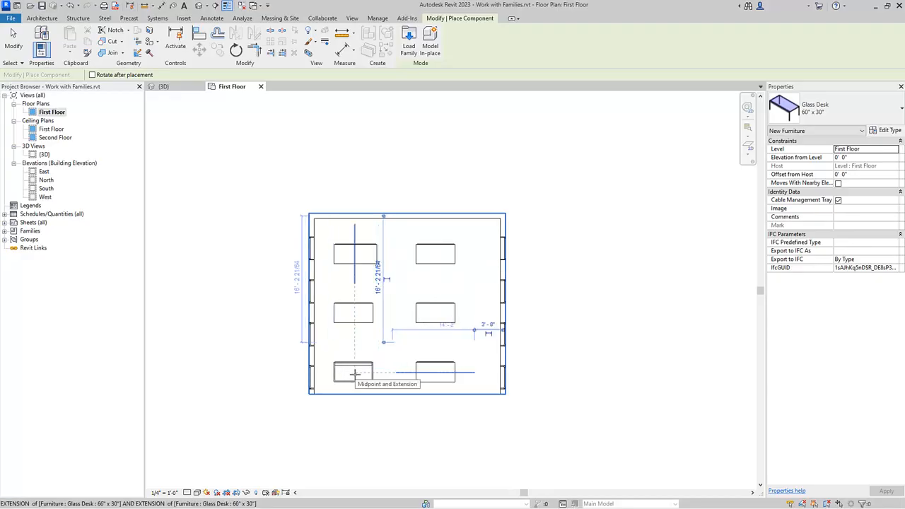
{"action": "left_click", "coordinate": [354, 374]}
{"action": "left_click", "coordinate": [355, 375]}
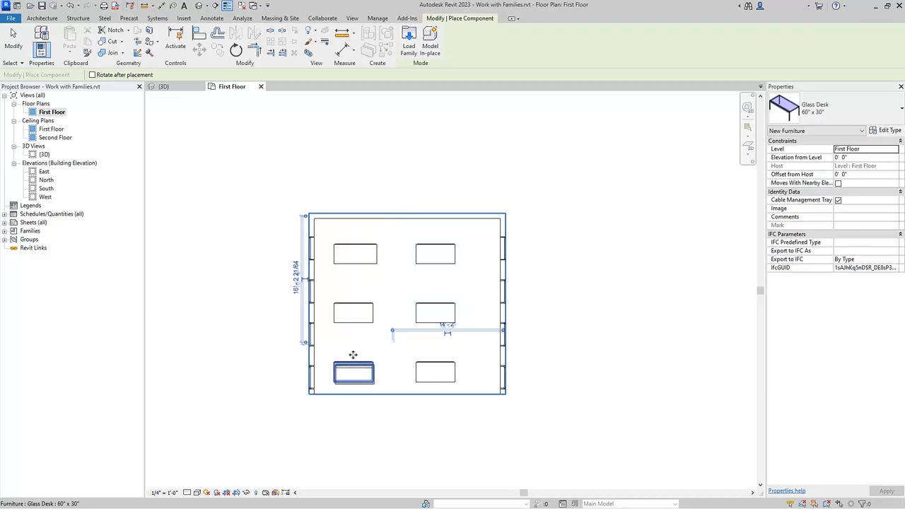